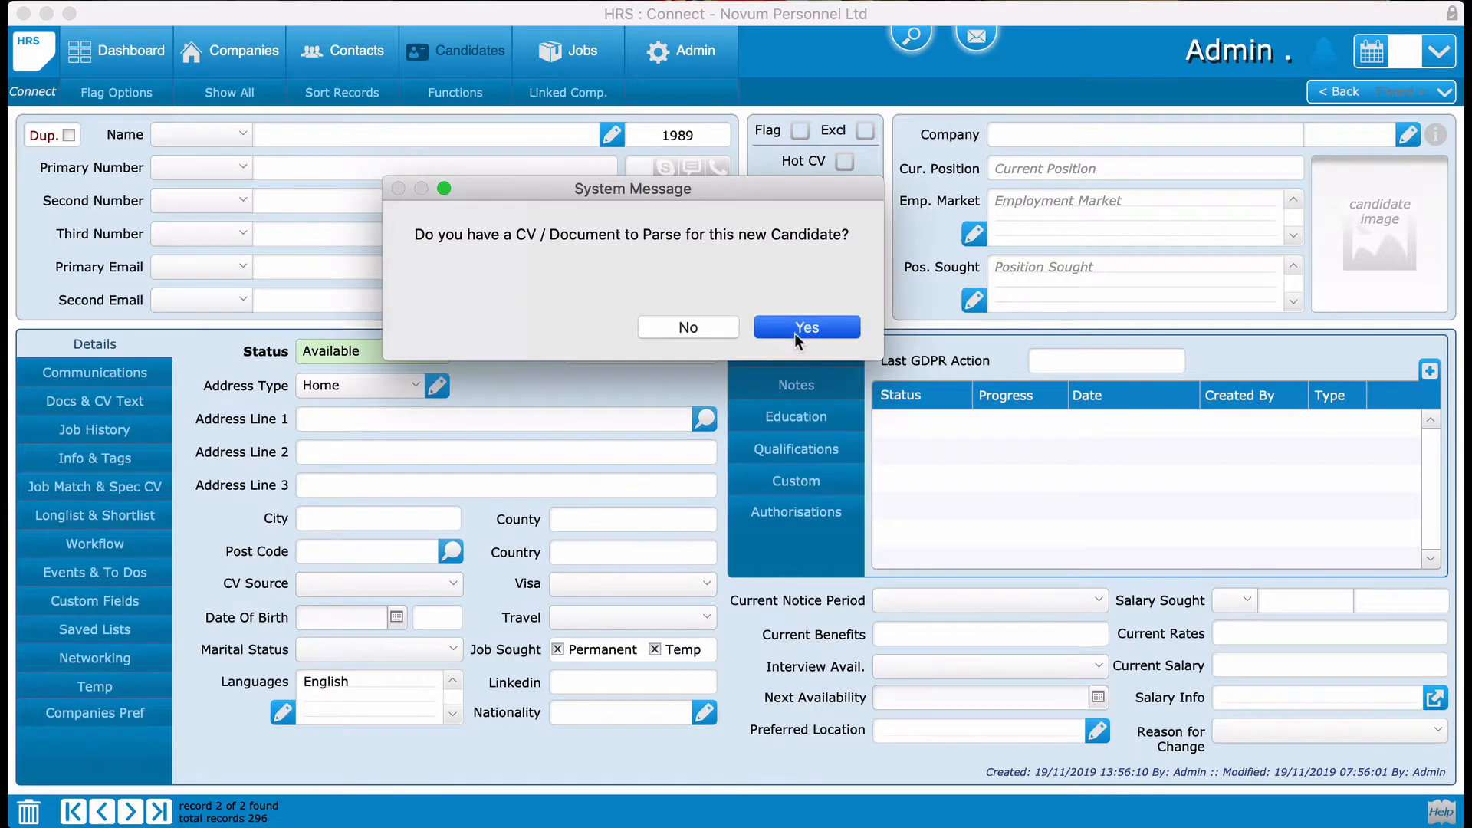
Step: Parse the candidate's "2 cv" document from the Desktop into the new candidate record and accept the extracted name
{"action": "left_click", "coordinate": [794, 333]}
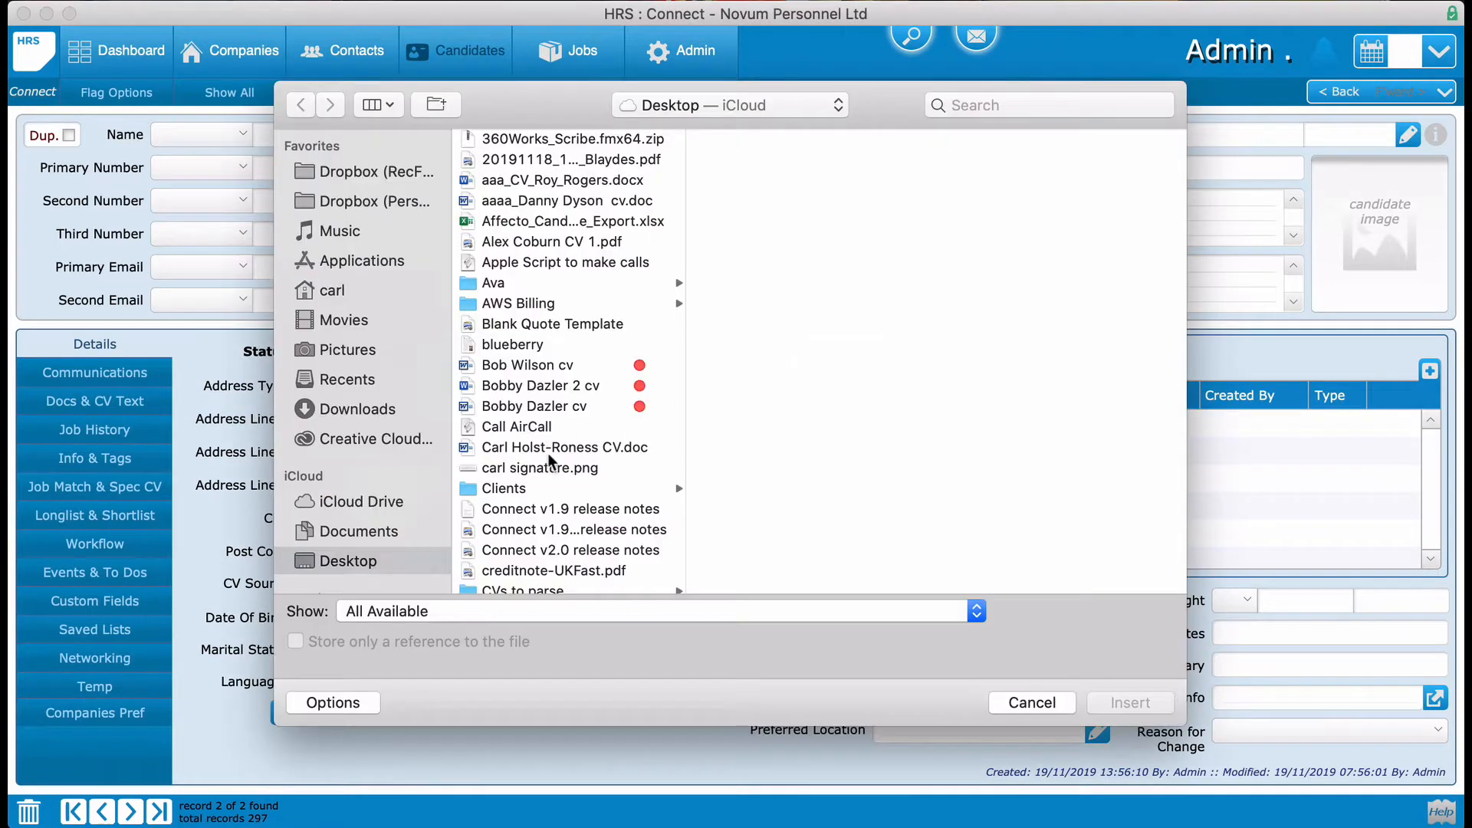
{"action": "scroll", "coordinate": [550, 460], "scroll_direction": "down", "scroll_amount": 1}
{"action": "left_click", "coordinate": [530, 384]}
{"action": "double_click", "coordinate": [531, 384]}
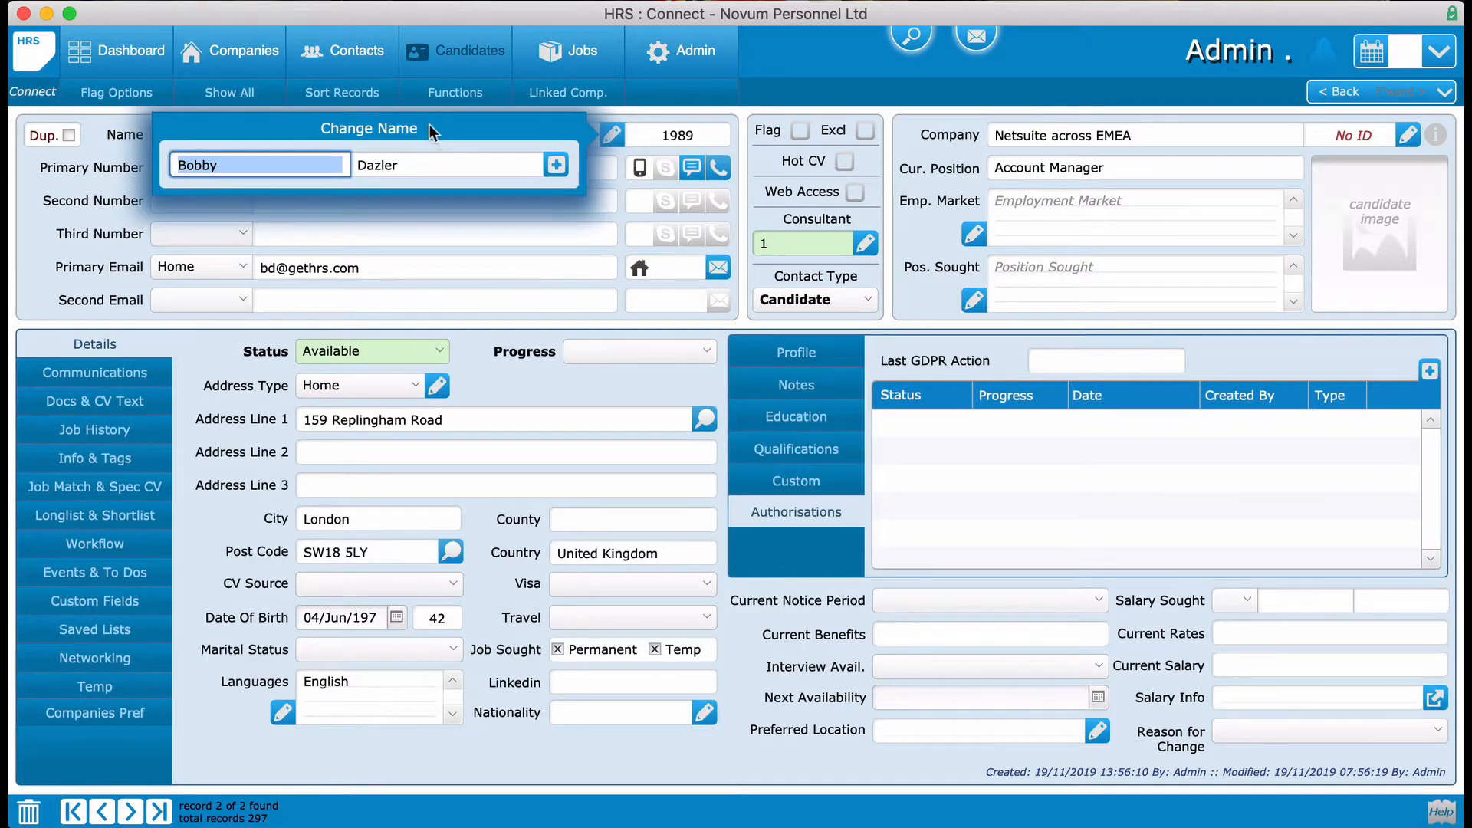
{"action": "key", "text": "Return"}
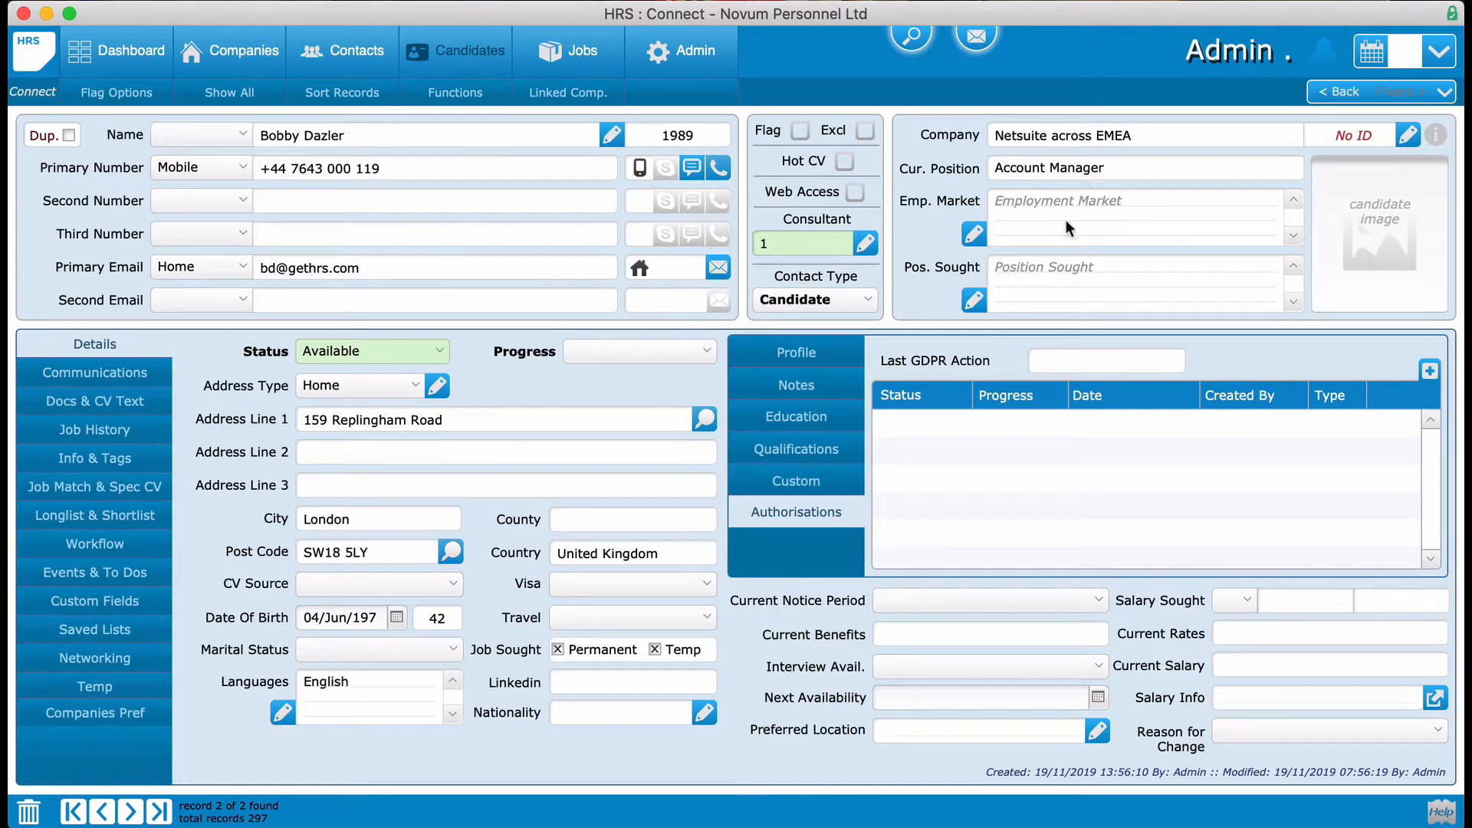
Step: Set the candidate's current notice period to 1 month and interview availability to 1 week
{"action": "left_click", "coordinate": [989, 602]}
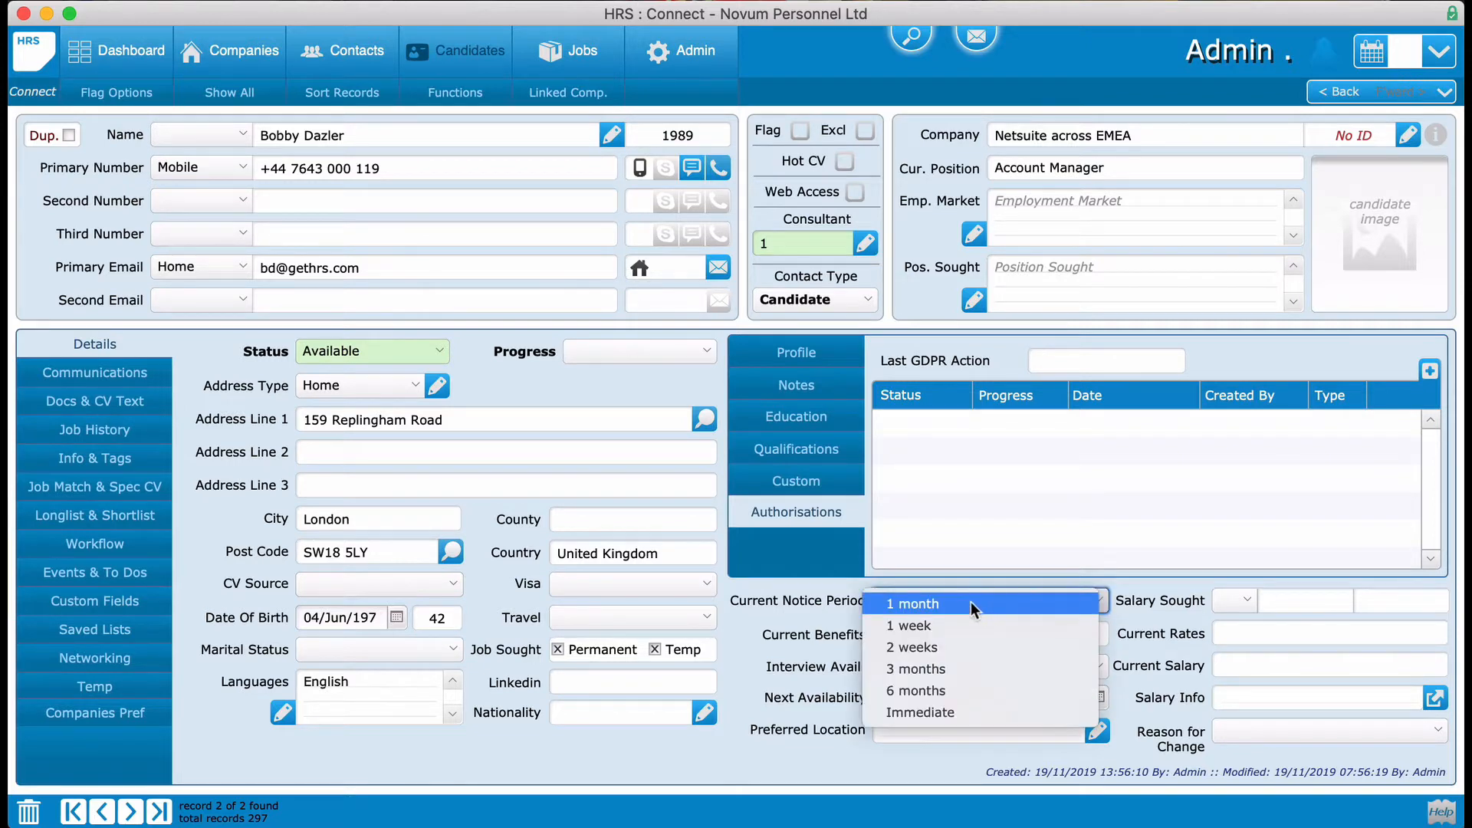
{"action": "left_click", "coordinate": [964, 602]}
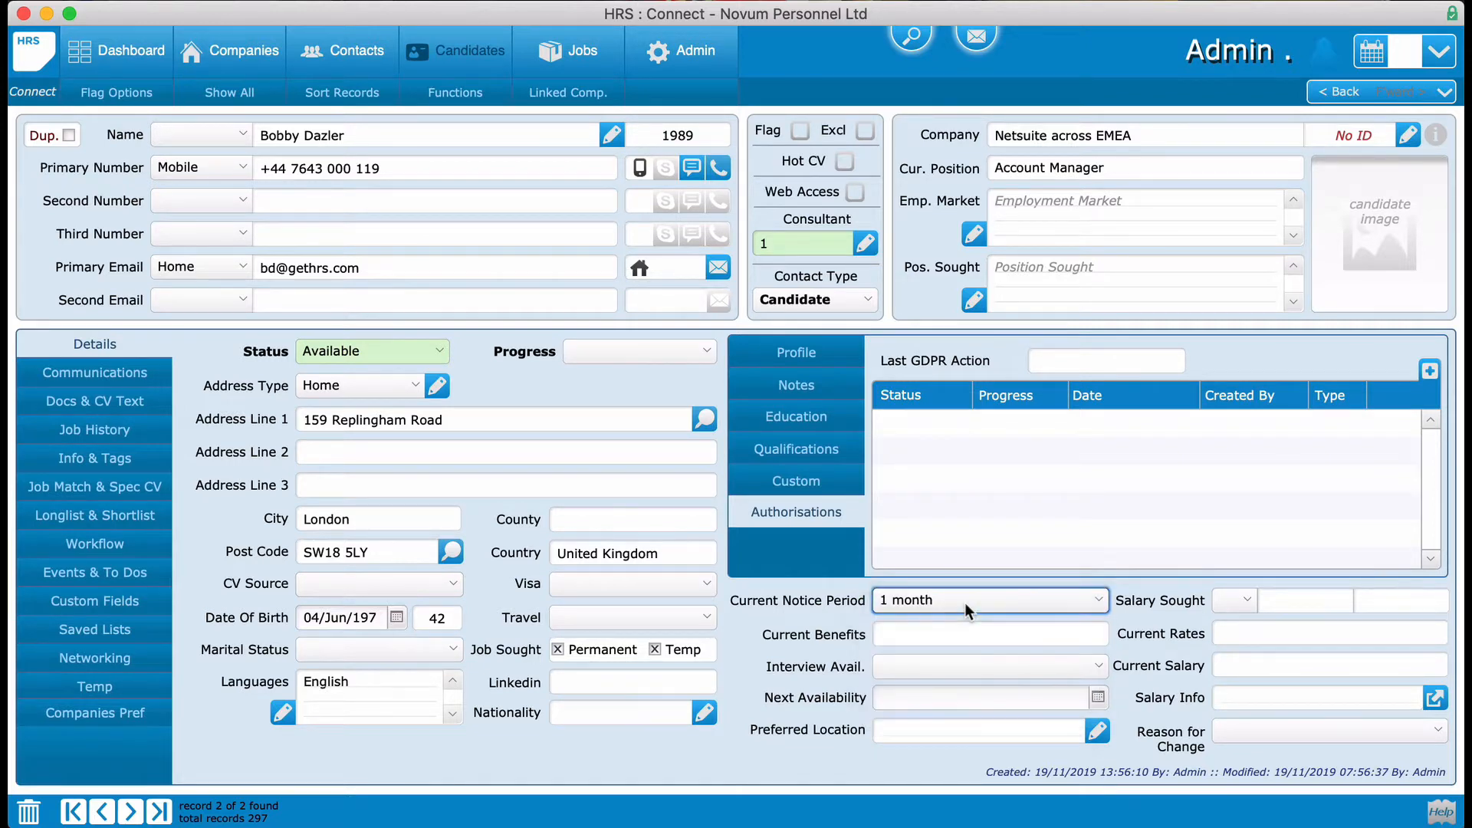
{"action": "left_click", "coordinate": [947, 667]}
{"action": "left_click", "coordinate": [949, 712]}
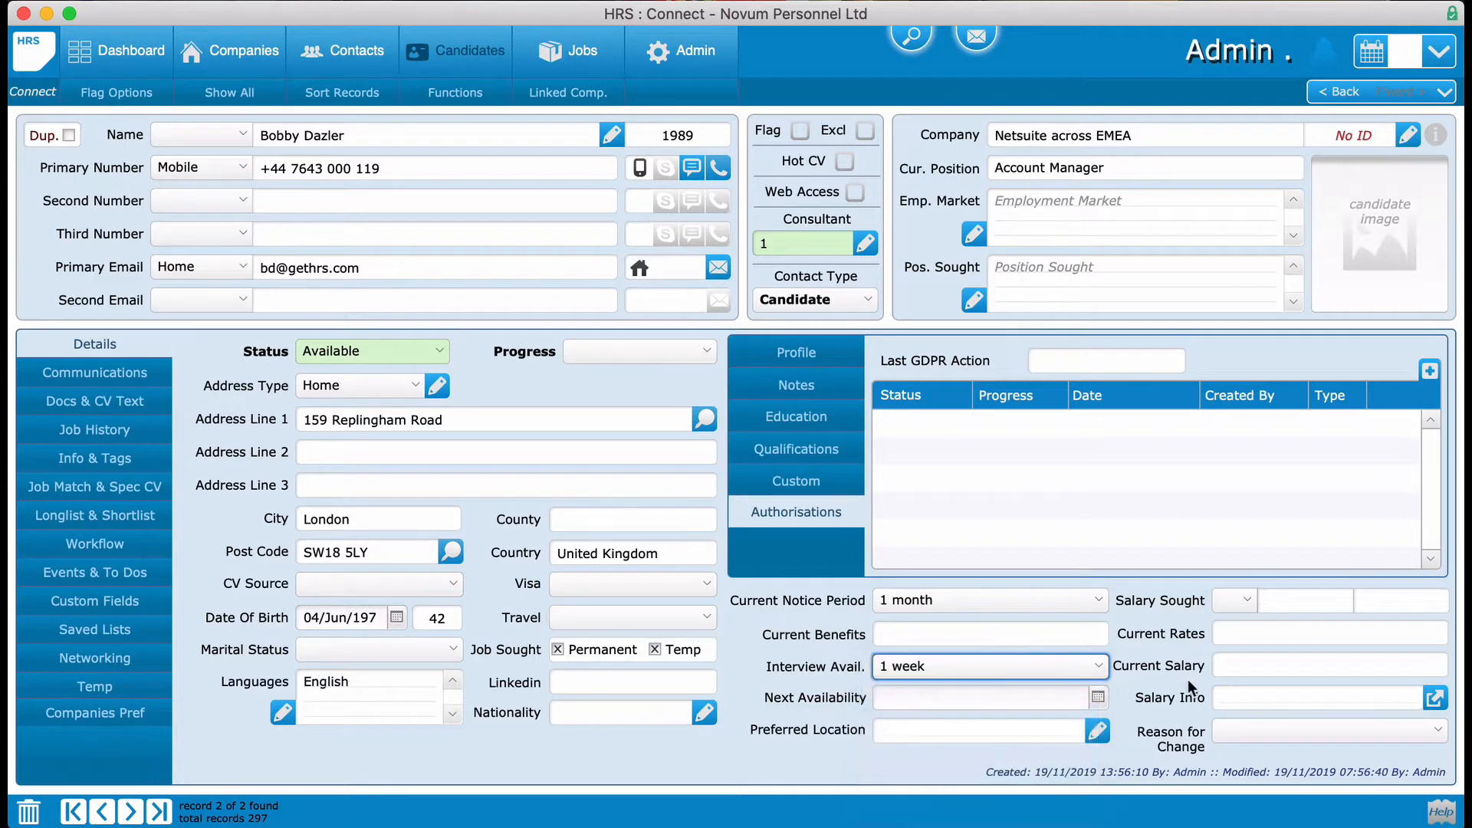
Step: Enter a salary sought of £25,000 and a current salary of £22,000 for the candidate
{"action": "left_click", "coordinate": [1235, 600]}
{"action": "left_click", "coordinate": [1237, 646]}
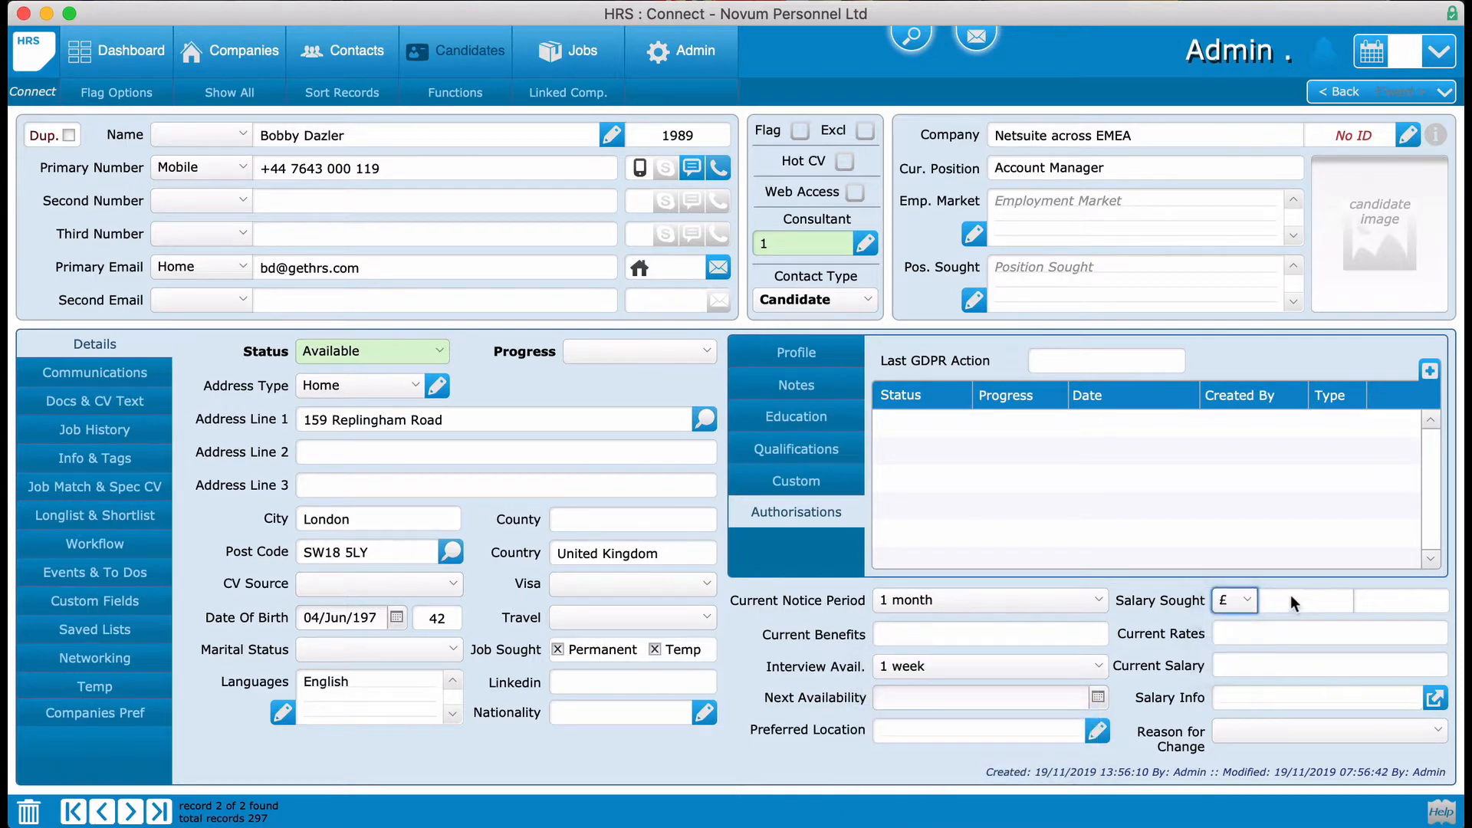
{"action": "left_click", "coordinate": [1290, 595]}
{"action": "type", "text": "25000"}
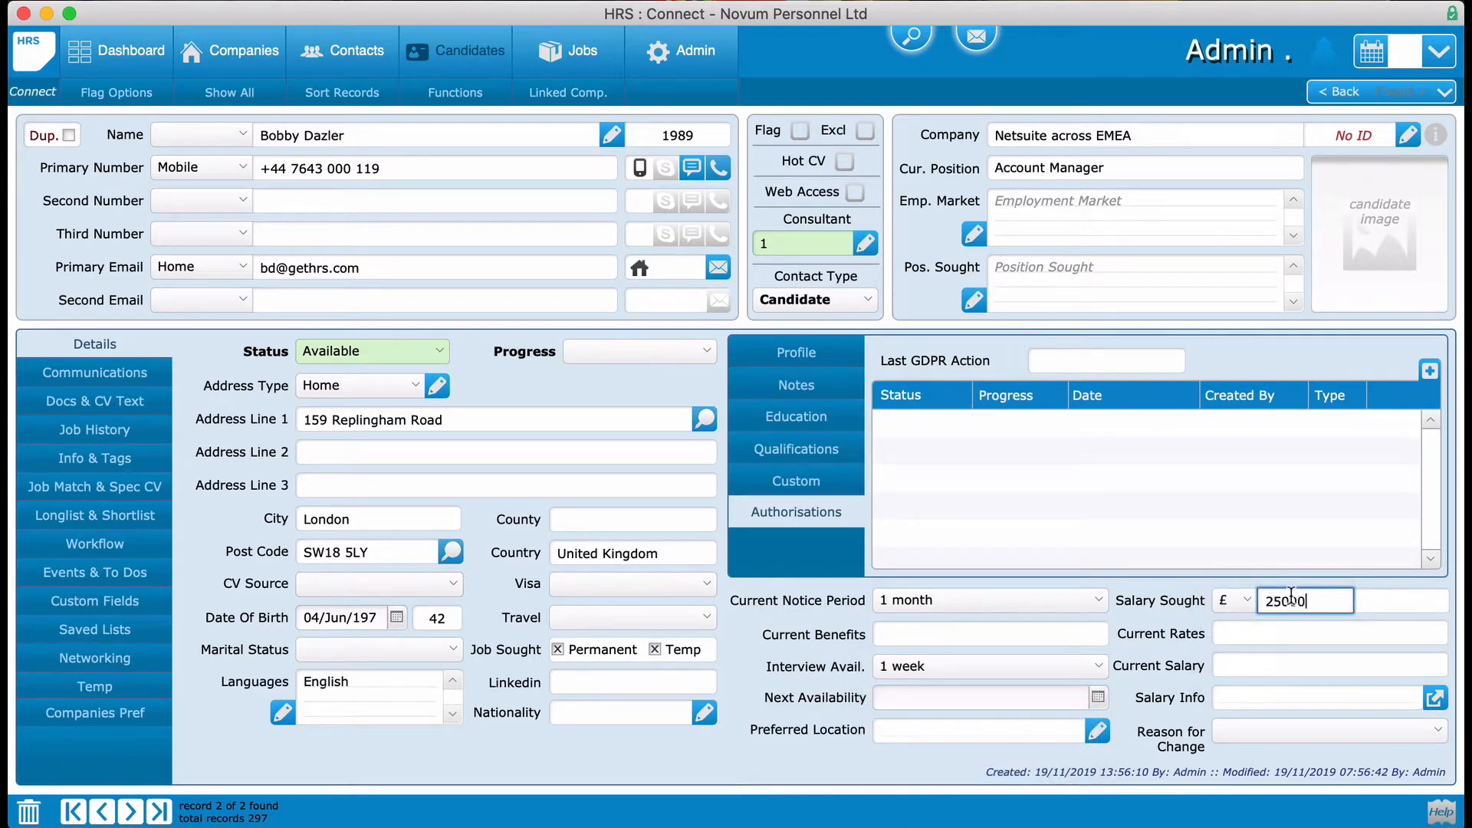
{"action": "left_click", "coordinate": [1255, 665]}
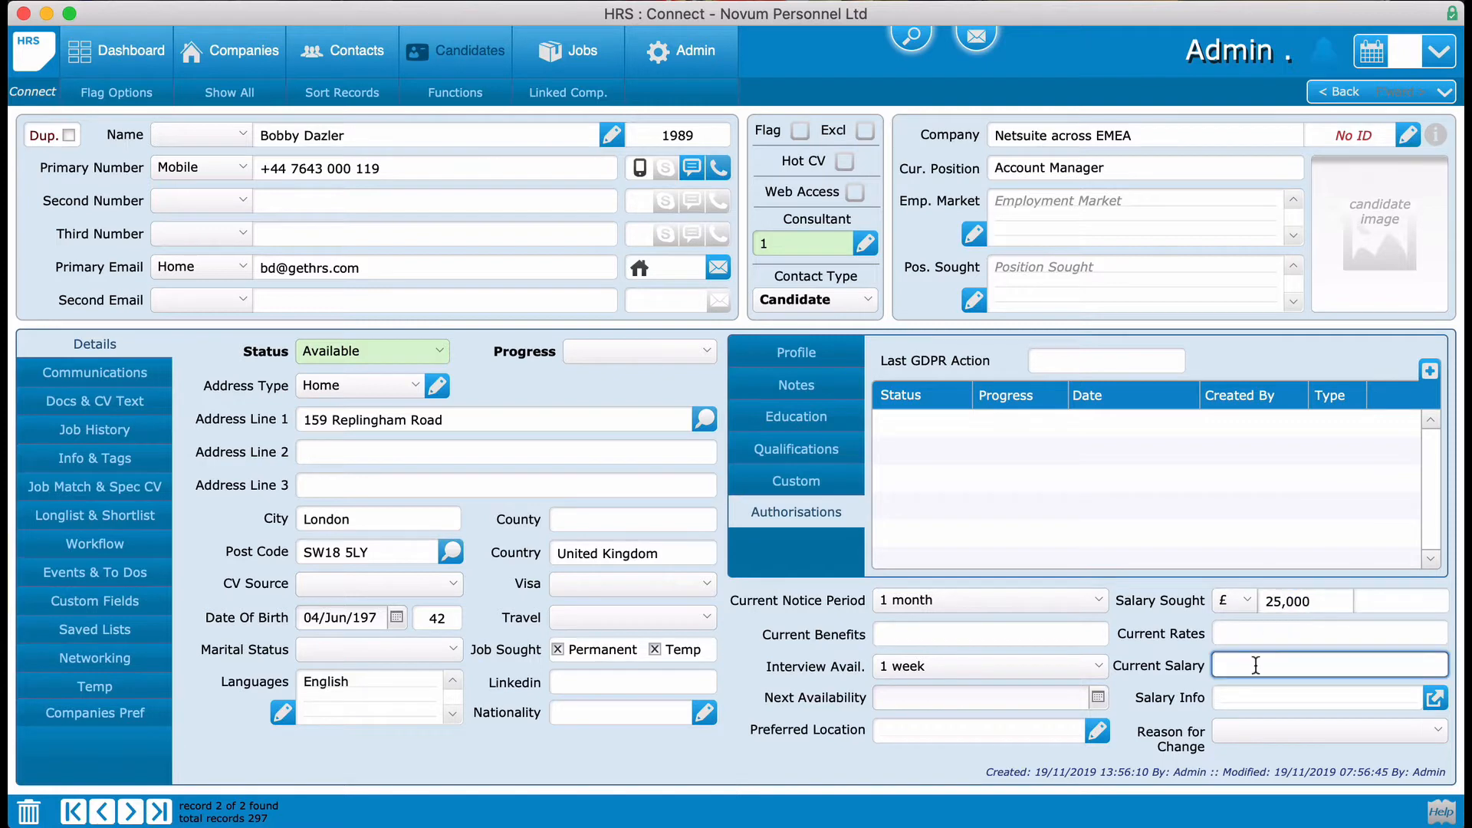
{"action": "type", "text": "£2"}
{"action": "type", "text": "2,000"}
{"action": "left_click", "coordinate": [1244, 666]}
{"action": "type", "text": ","}
{"action": "left_click", "coordinate": [1184, 628]}
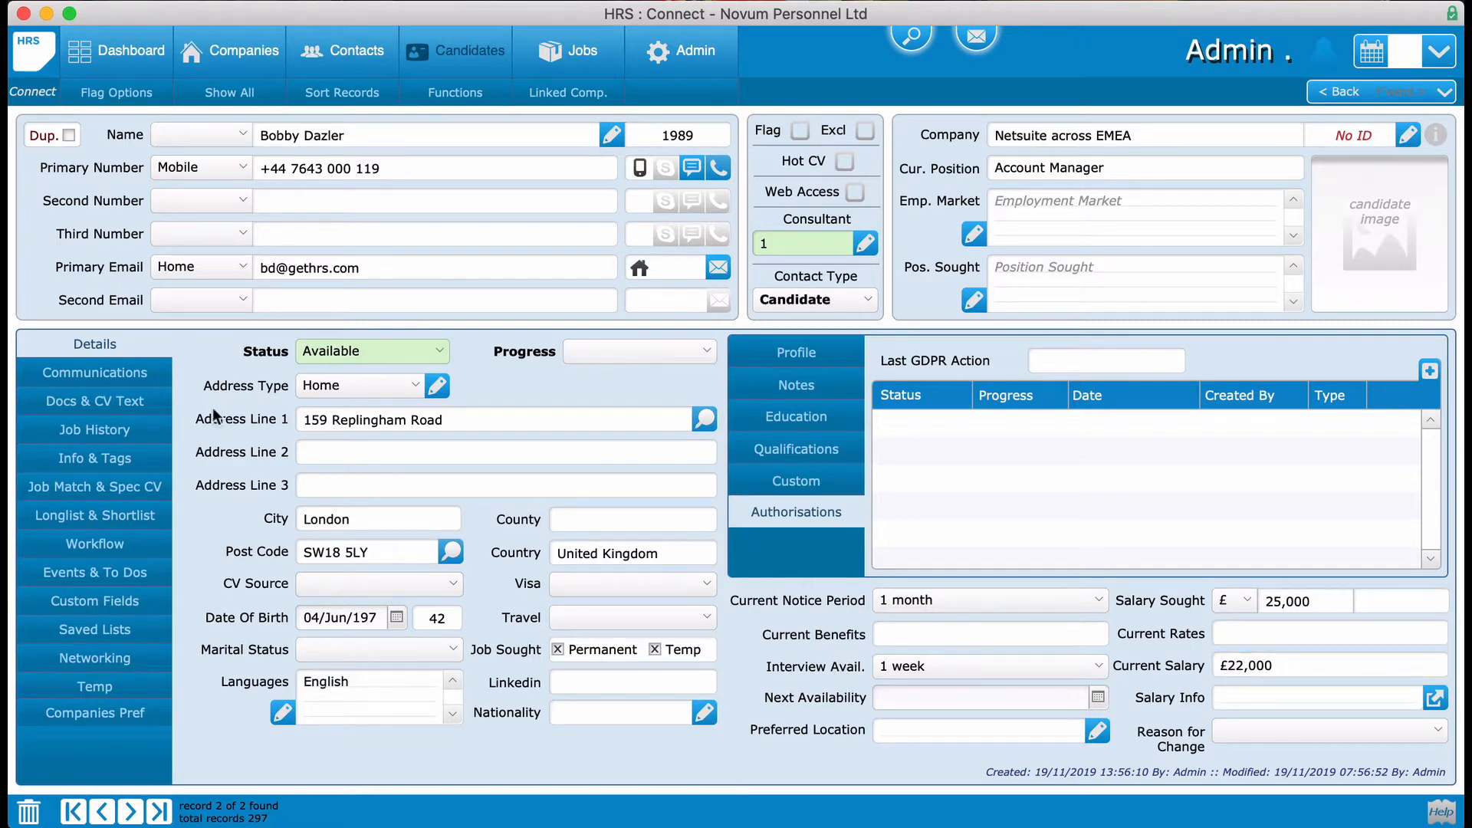
Step: Review the candidate's stored CV document with its extracted text, and the parsed job history
{"action": "left_click", "coordinate": [96, 403]}
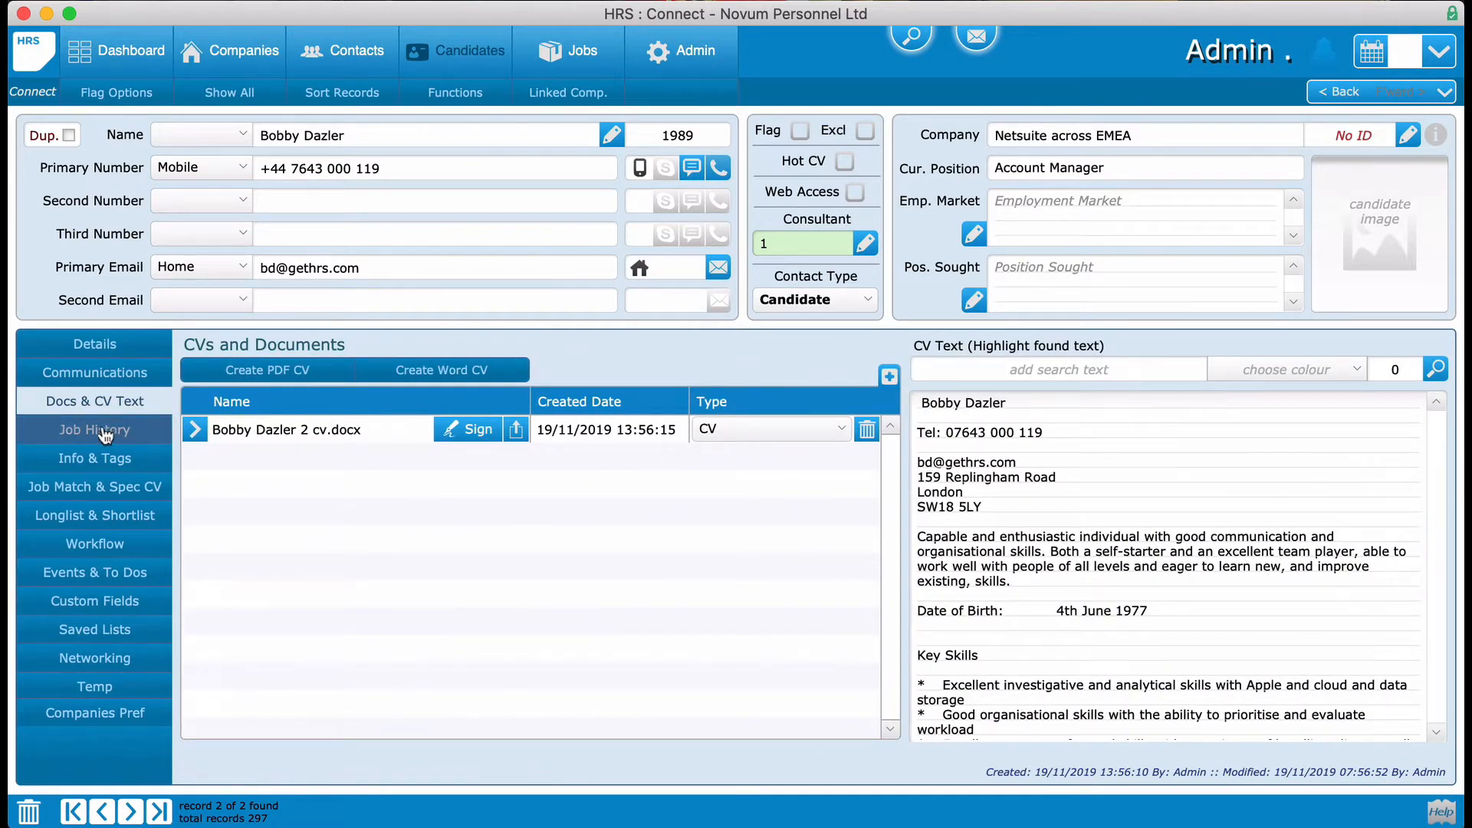
{"action": "left_click", "coordinate": [105, 434]}
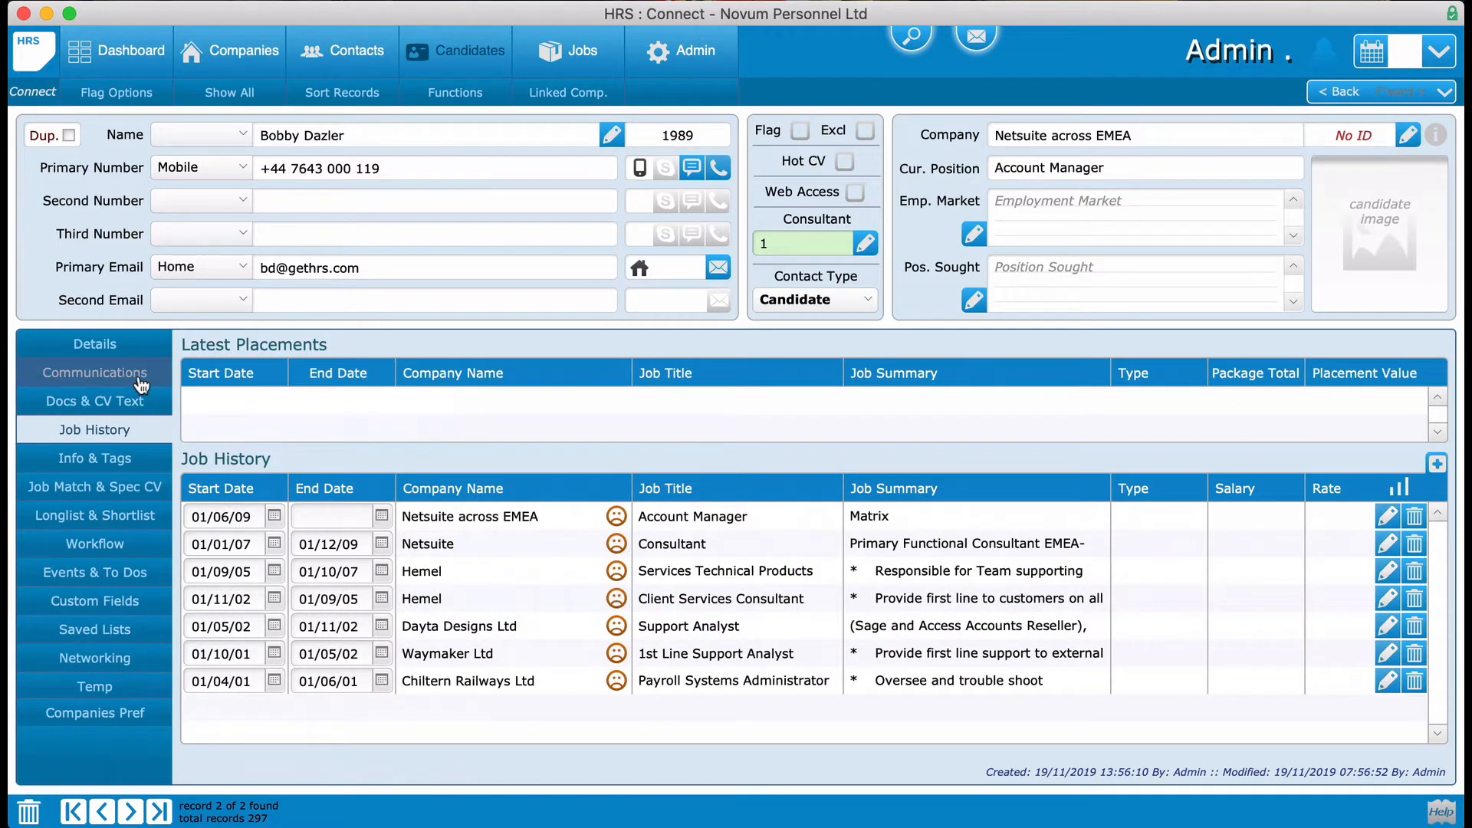
Step: View the candidate's stored CV in Word, close it, and save it back to the candidate record
{"action": "left_click", "coordinate": [93, 402]}
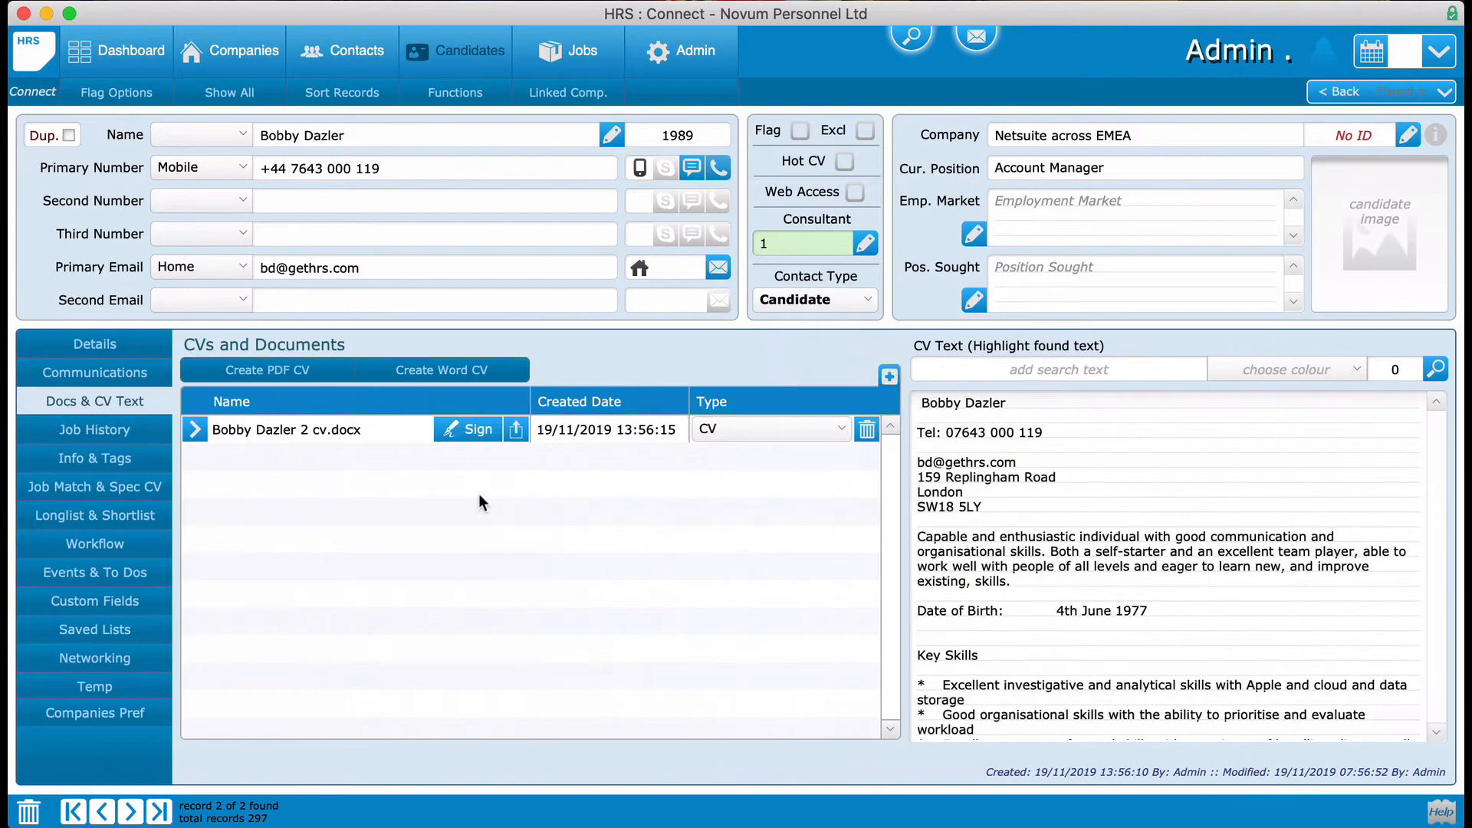
{"action": "left_click", "coordinate": [195, 430]}
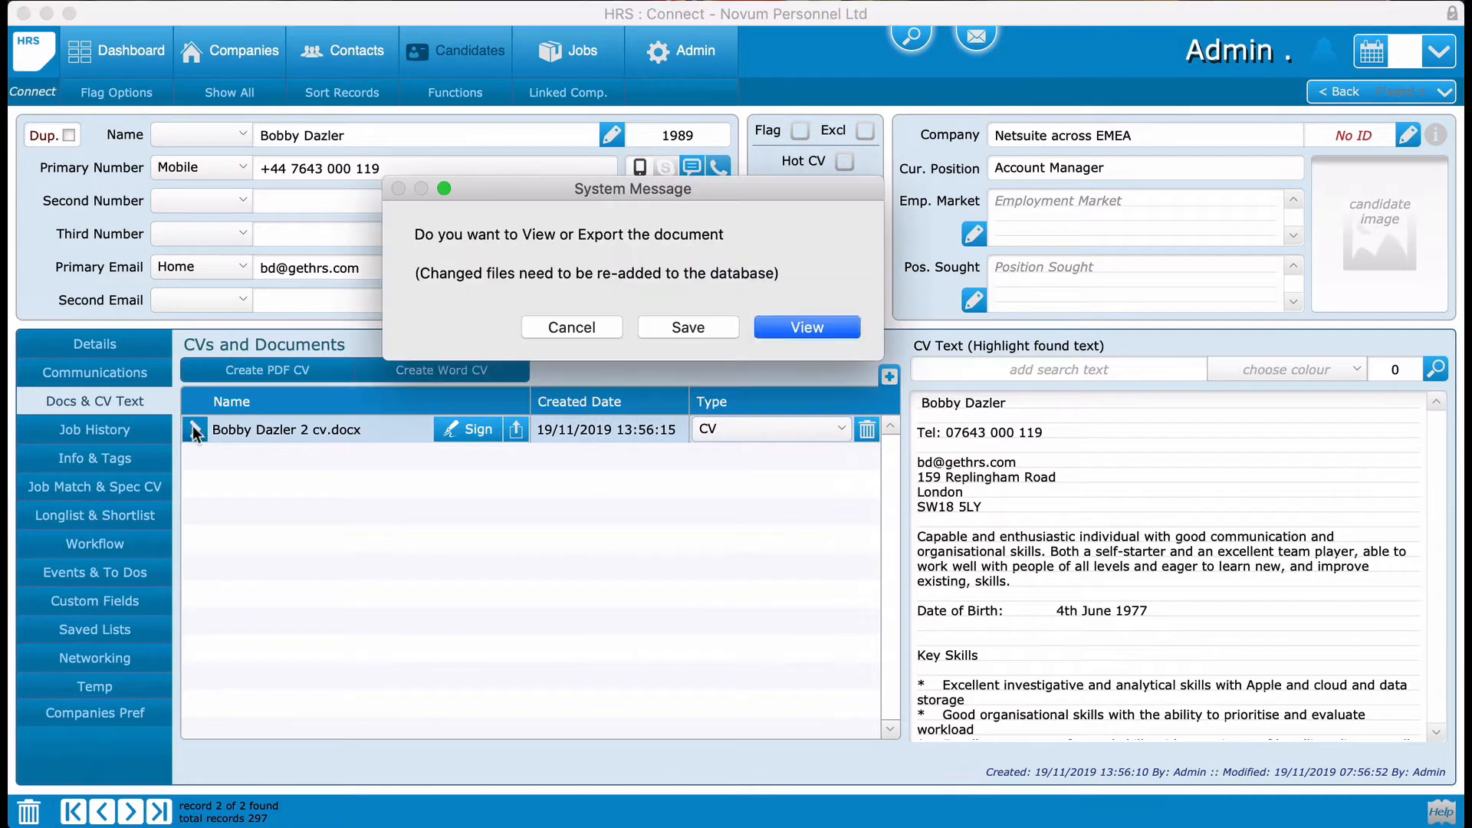
{"action": "left_click", "coordinate": [821, 327]}
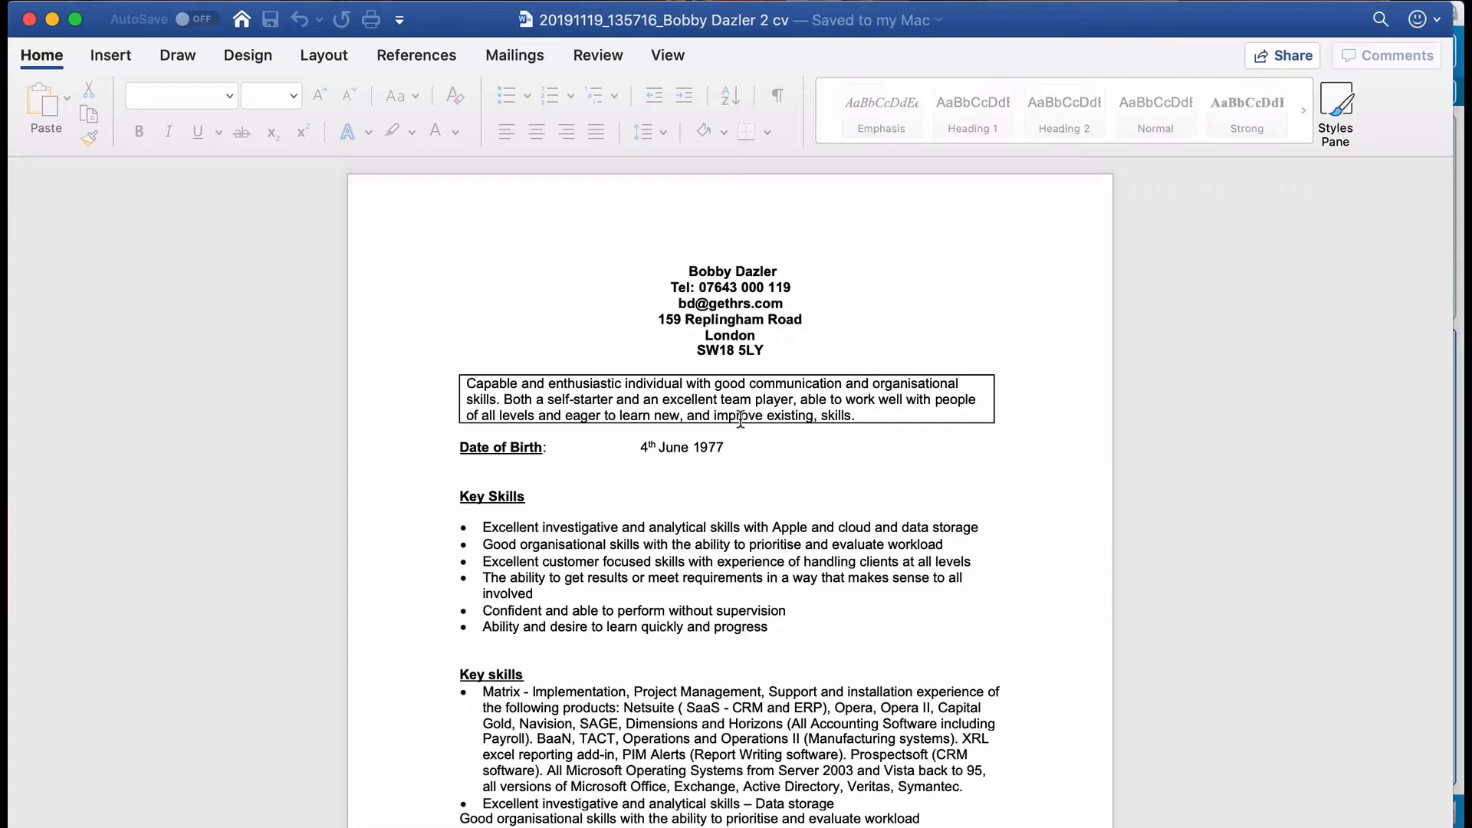
{"action": "scroll", "coordinate": [768, 614], "scroll_direction": "down", "scroll_amount": 20}
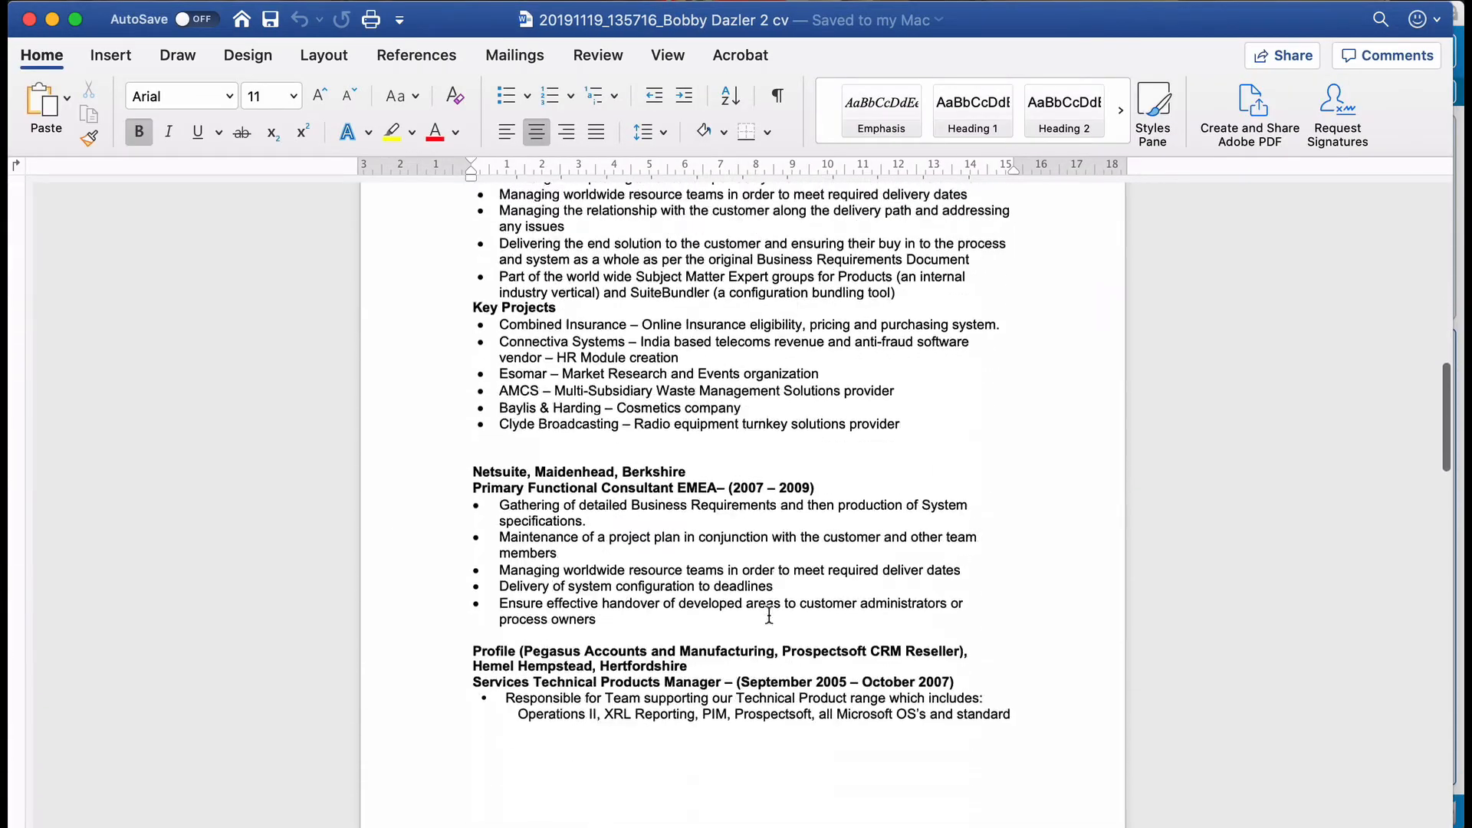
{"action": "scroll", "coordinate": [768, 614], "scroll_direction": "down", "scroll_amount": 10}
{"action": "scroll", "coordinate": [768, 614], "scroll_direction": "up", "scroll_amount": 20}
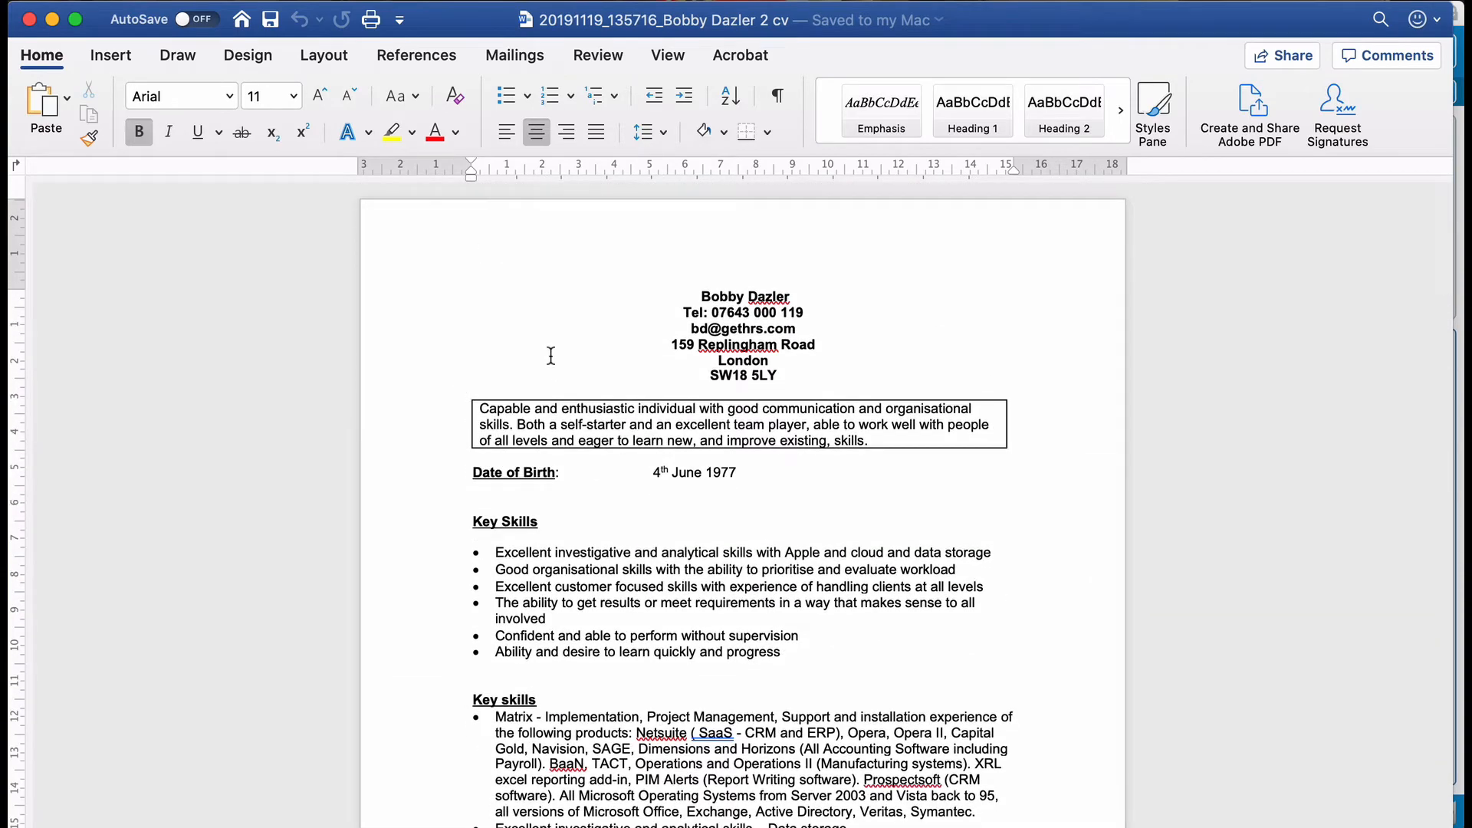
{"action": "key", "text": "super+w"}
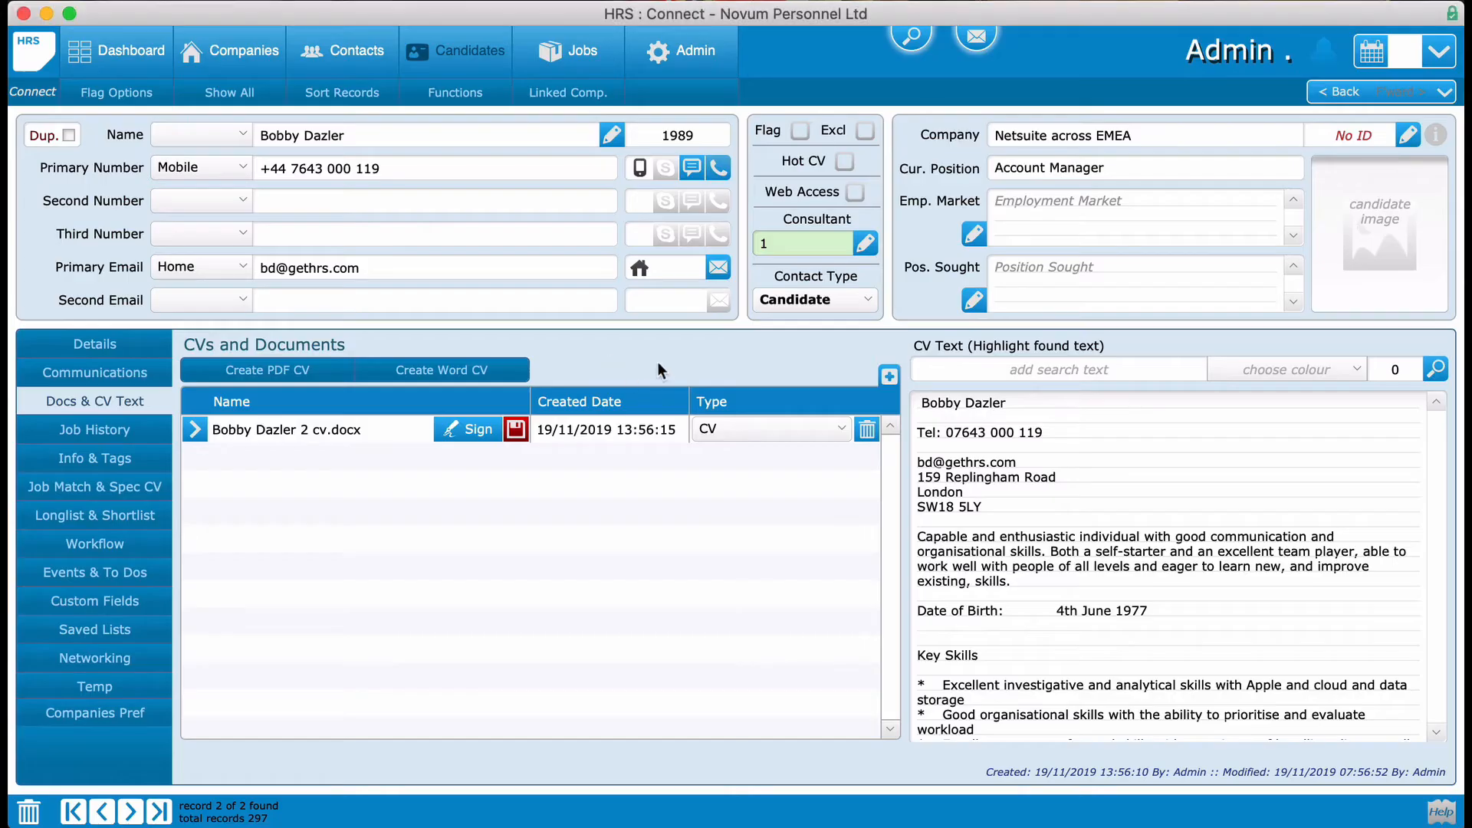
{"action": "left_click", "coordinate": [515, 429]}
{"action": "left_click", "coordinate": [814, 330]}
Step: Add the cover document to the stored CV and open the new formatted CV in Word
{"action": "left_click", "coordinate": [514, 429]}
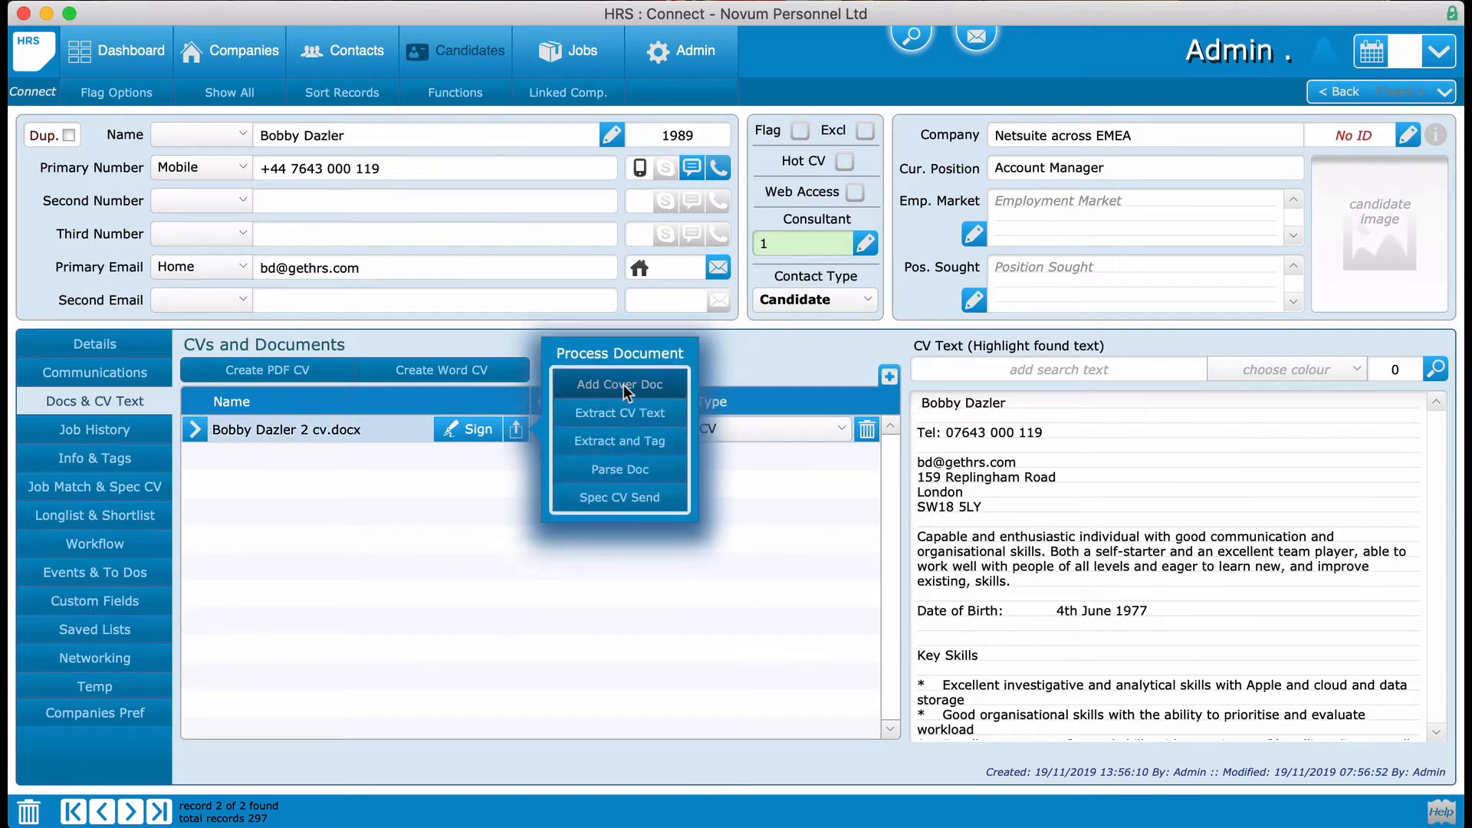
{"action": "left_click", "coordinate": [623, 385]}
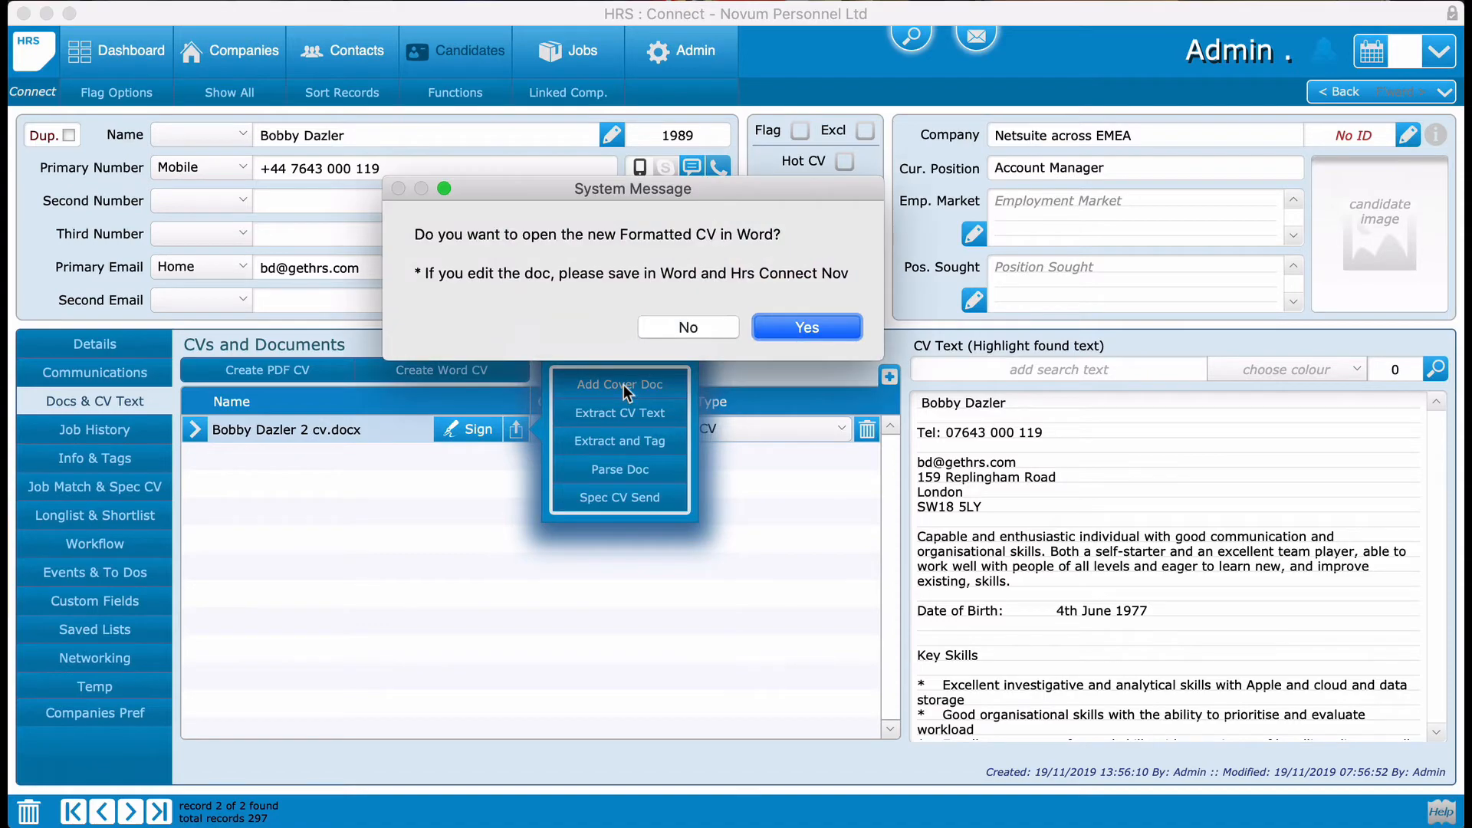
{"action": "left_click", "coordinate": [795, 328]}
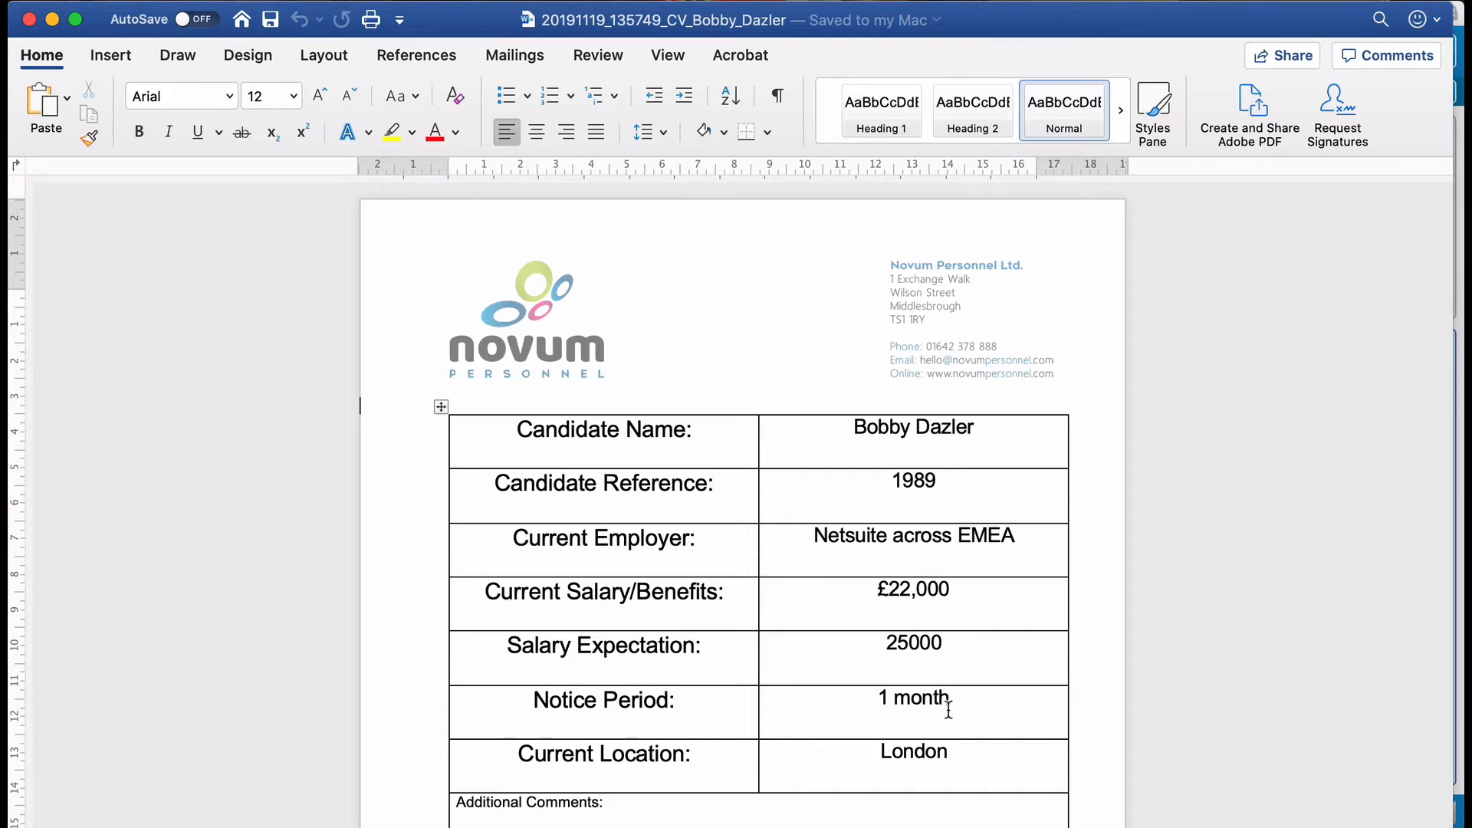
Step: Enter "Blah blah" as the additional comments in the cover page table
{"action": "scroll", "coordinate": [949, 708], "scroll_direction": "down", "scroll_amount": 2}
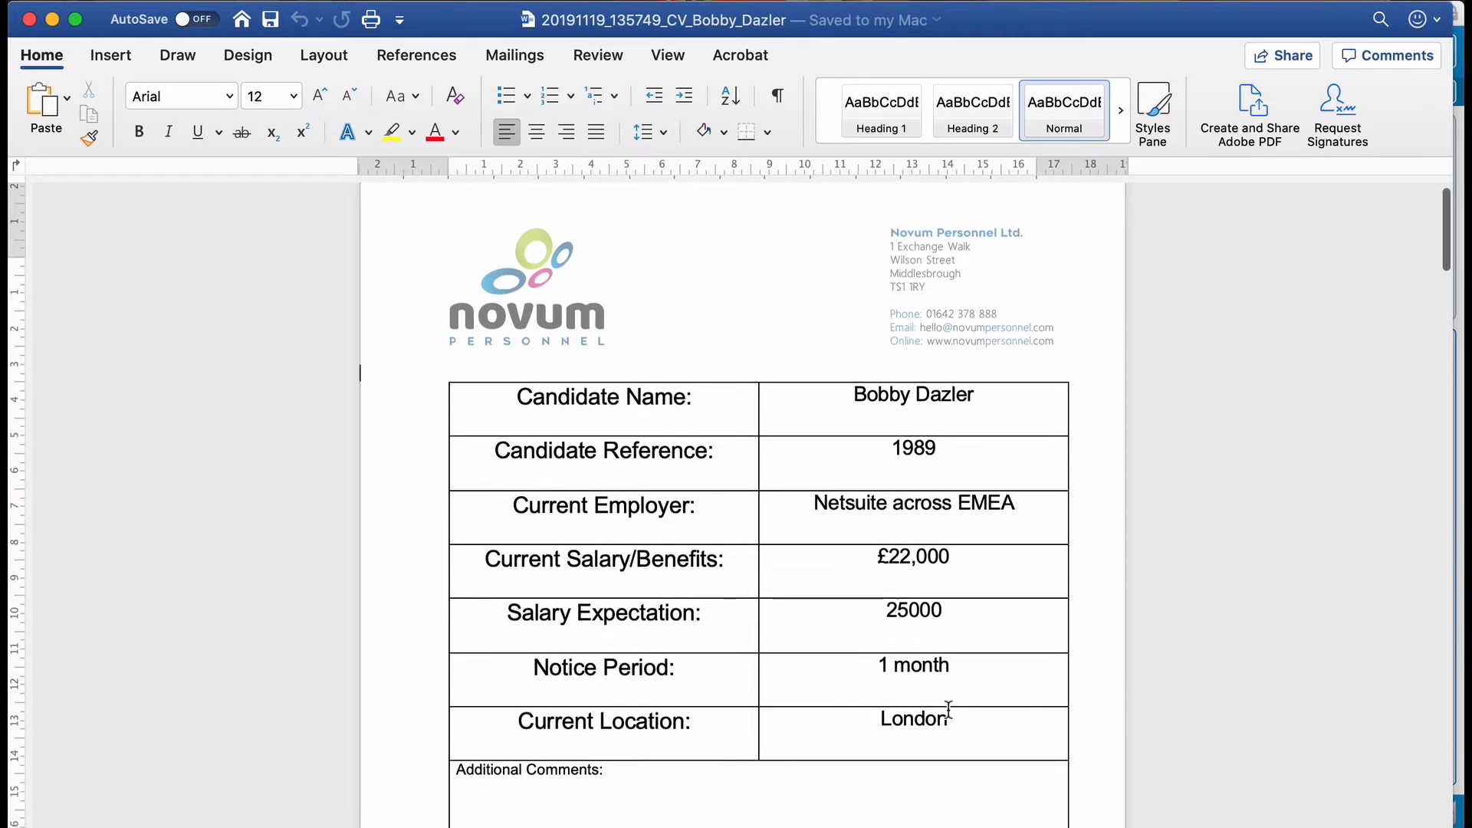
{"action": "scroll", "coordinate": [1086, 657], "scroll_direction": "down", "scroll_amount": 2}
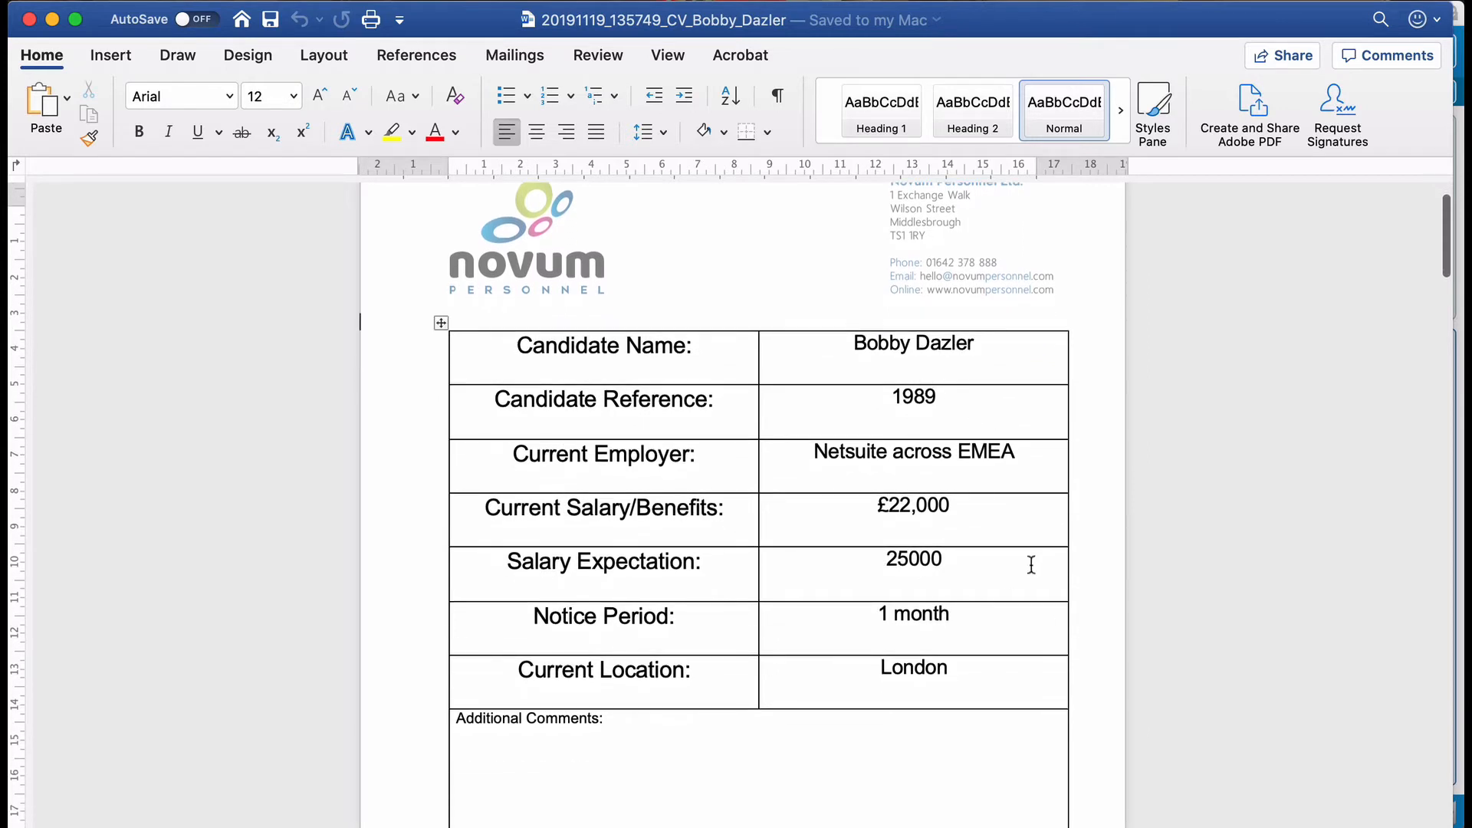
{"action": "scroll", "coordinate": [978, 680], "scroll_direction": "down", "scroll_amount": 5}
{"action": "left_click", "coordinate": [699, 584]}
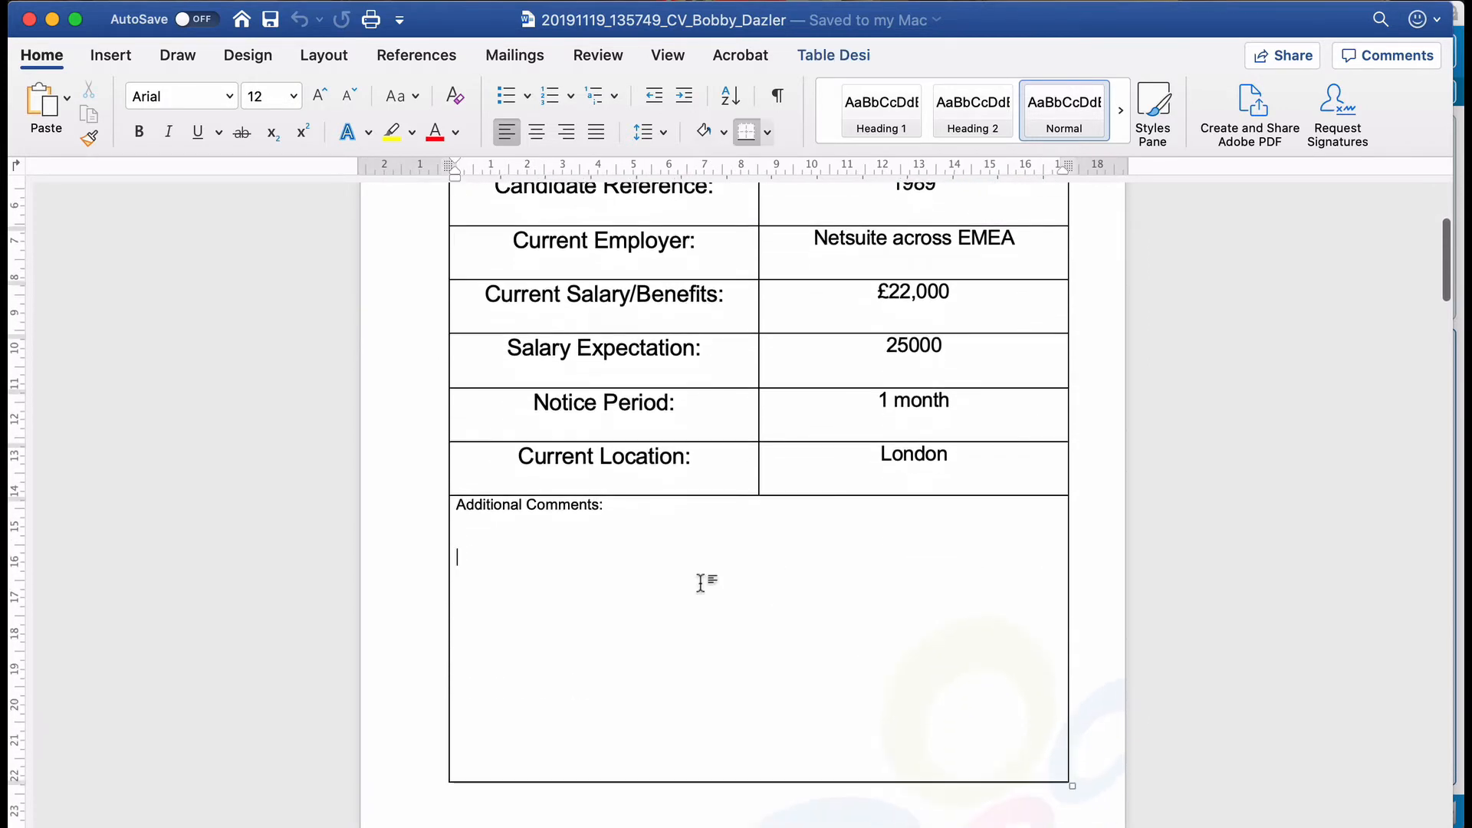
{"action": "type", "text": "Bla"}
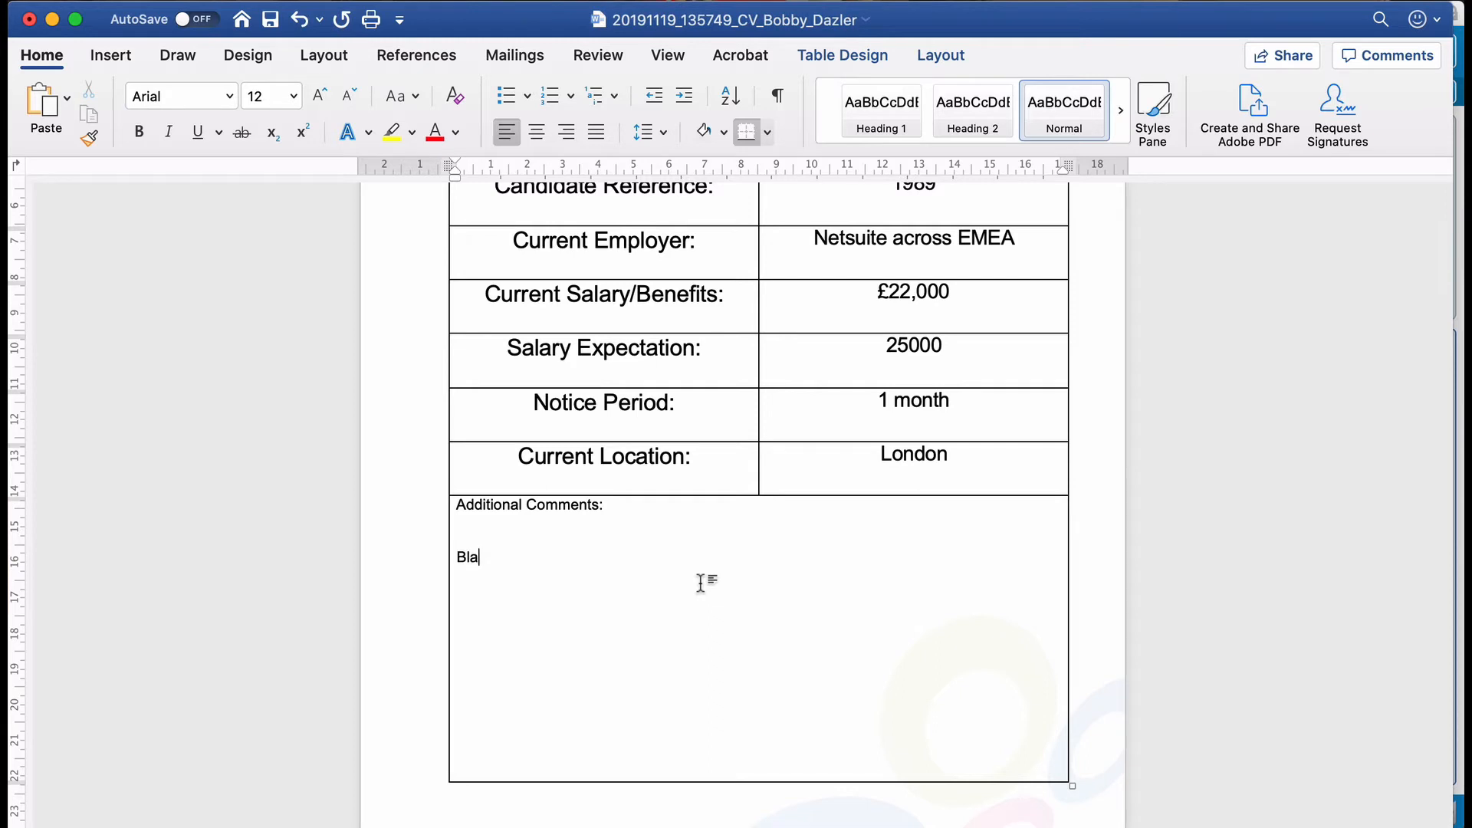
{"action": "type", "text": "h blah"}
Step: Delete the phone, email and postal address lines beneath the candidate's name in the formatted CV and save the document
{"action": "scroll", "coordinate": [754, 673], "scroll_direction": "down", "scroll_amount": 10}
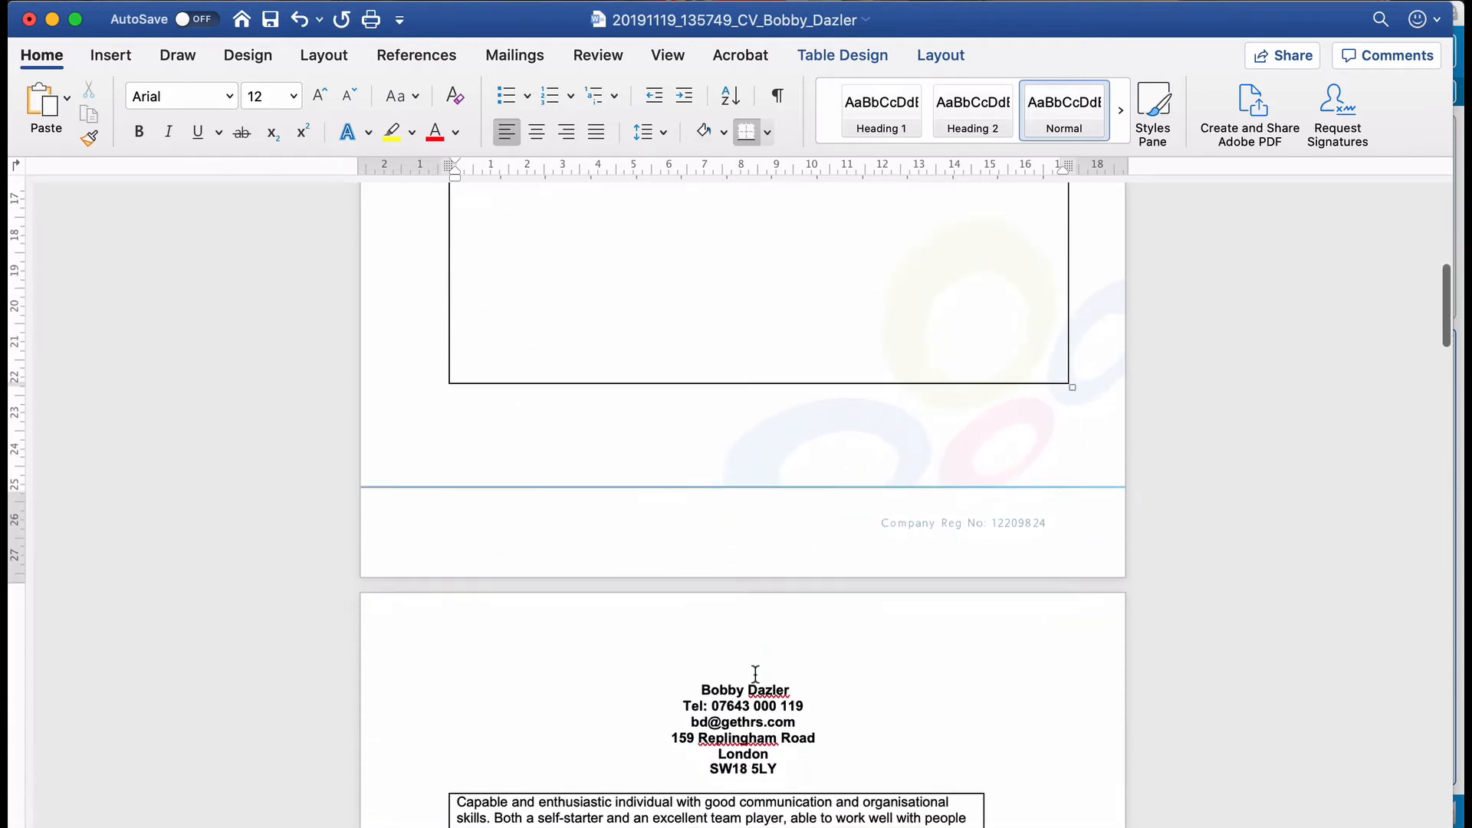
{"action": "scroll", "coordinate": [755, 673], "scroll_direction": "down", "scroll_amount": 4}
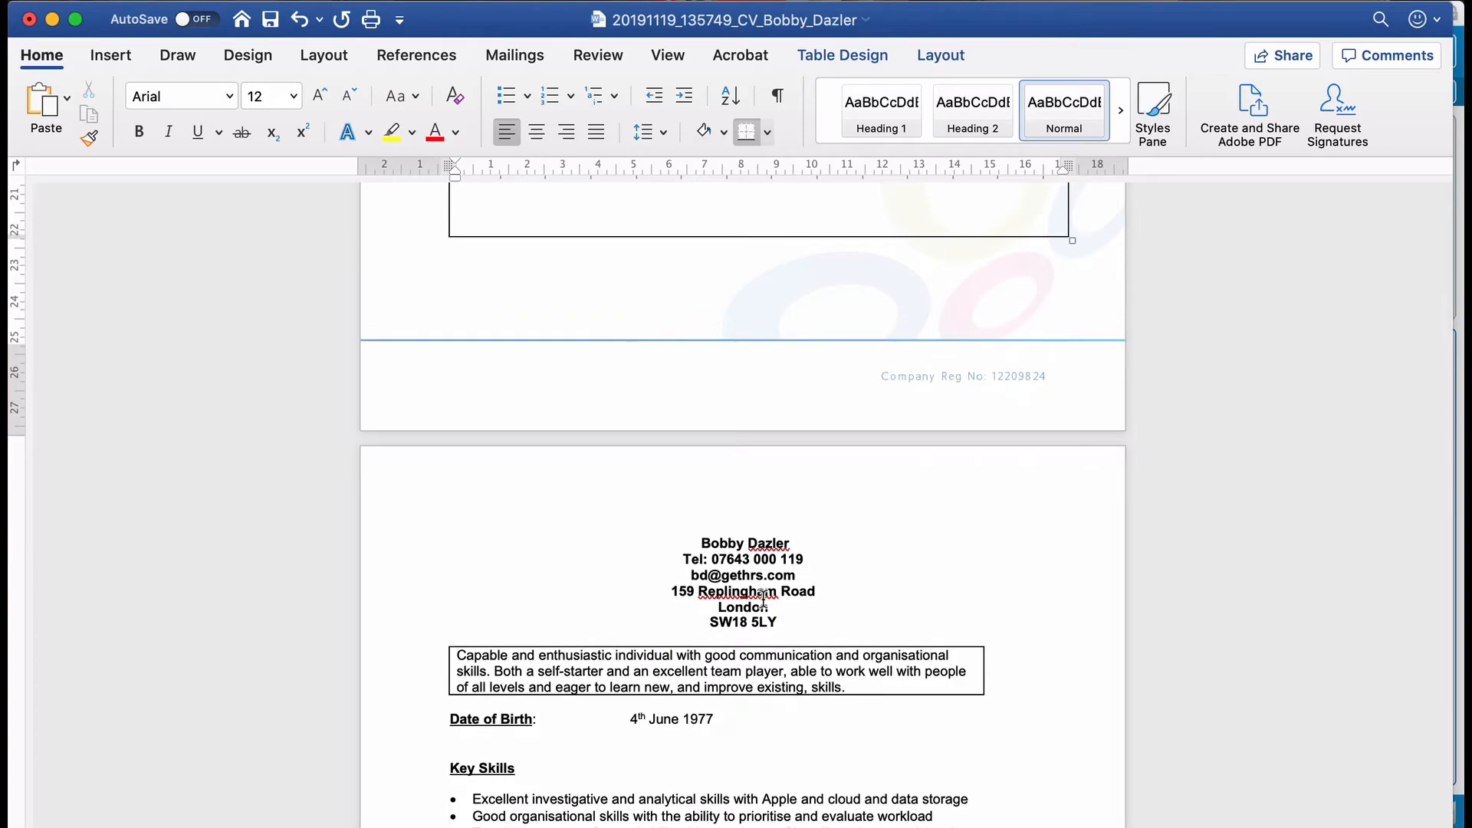
{"action": "scroll", "coordinate": [763, 597], "scroll_direction": "down", "scroll_amount": 20}
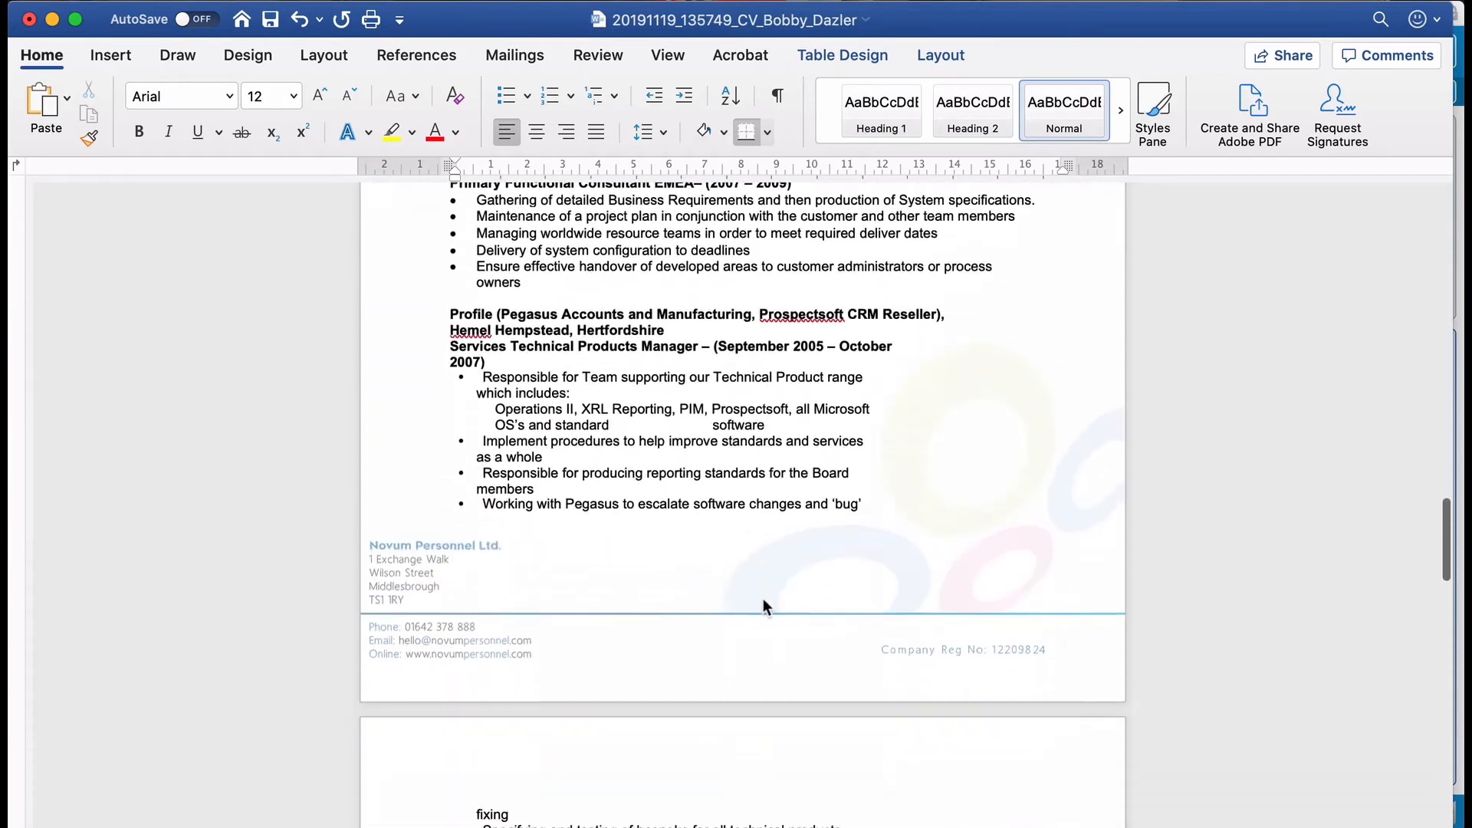
{"action": "scroll", "coordinate": [762, 598], "scroll_direction": "up", "scroll_amount": 20}
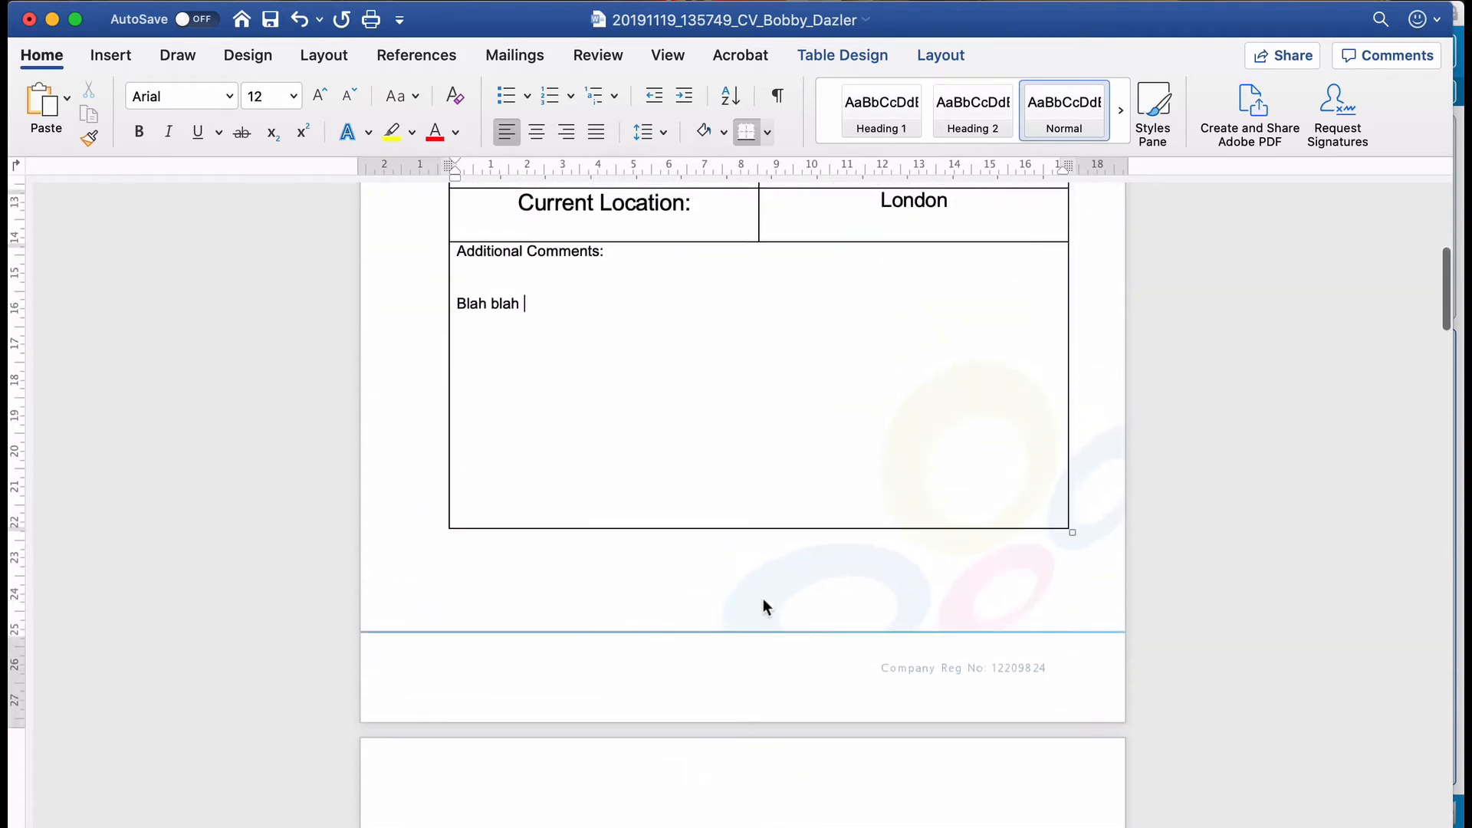
{"action": "scroll", "coordinate": [762, 597], "scroll_direction": "up", "scroll_amount": 4}
{"action": "scroll", "coordinate": [762, 598], "scroll_direction": "down", "scroll_amount": 8}
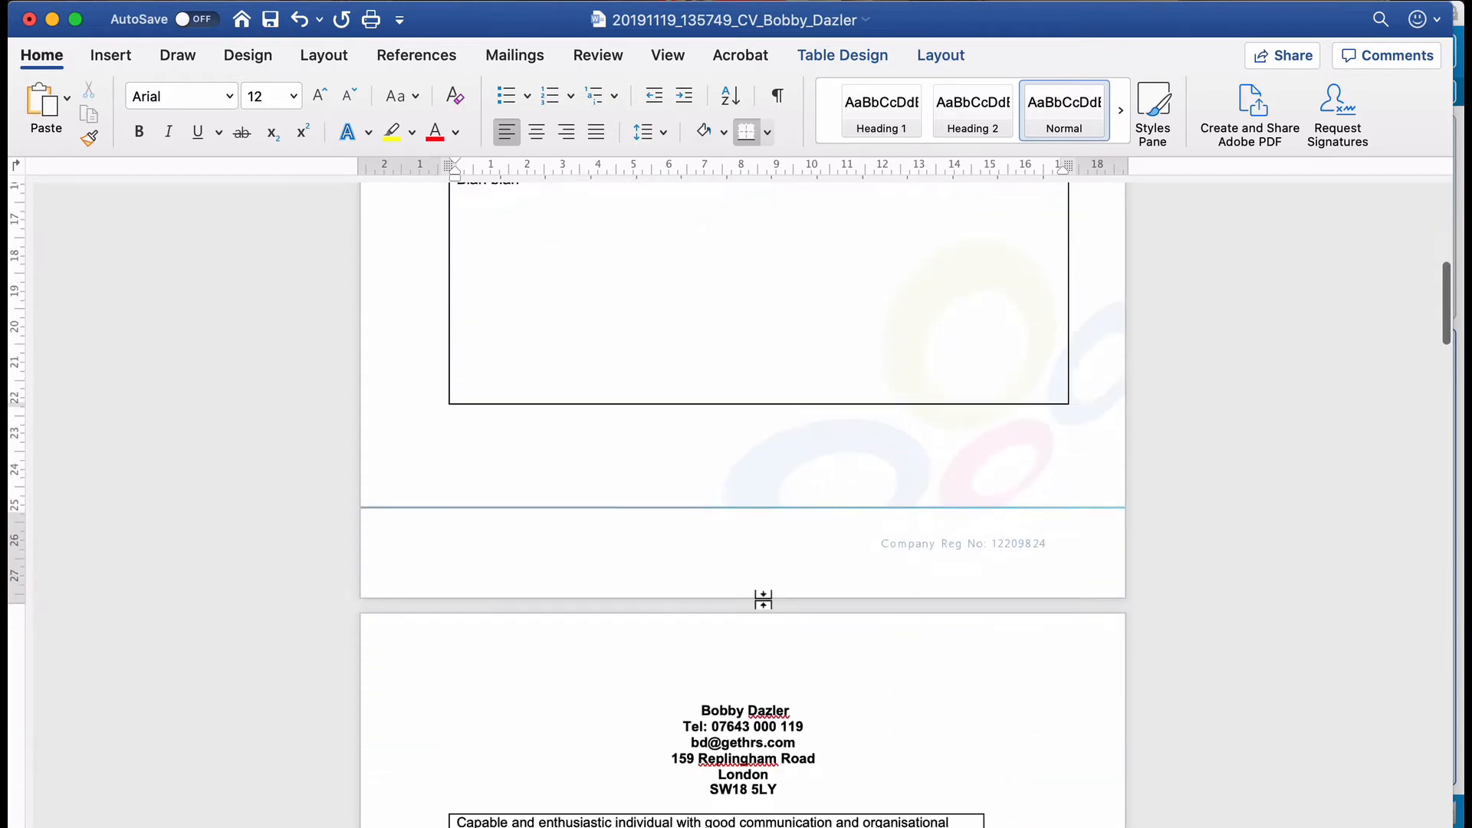
{"action": "scroll", "coordinate": [763, 600], "scroll_direction": "down", "scroll_amount": 2}
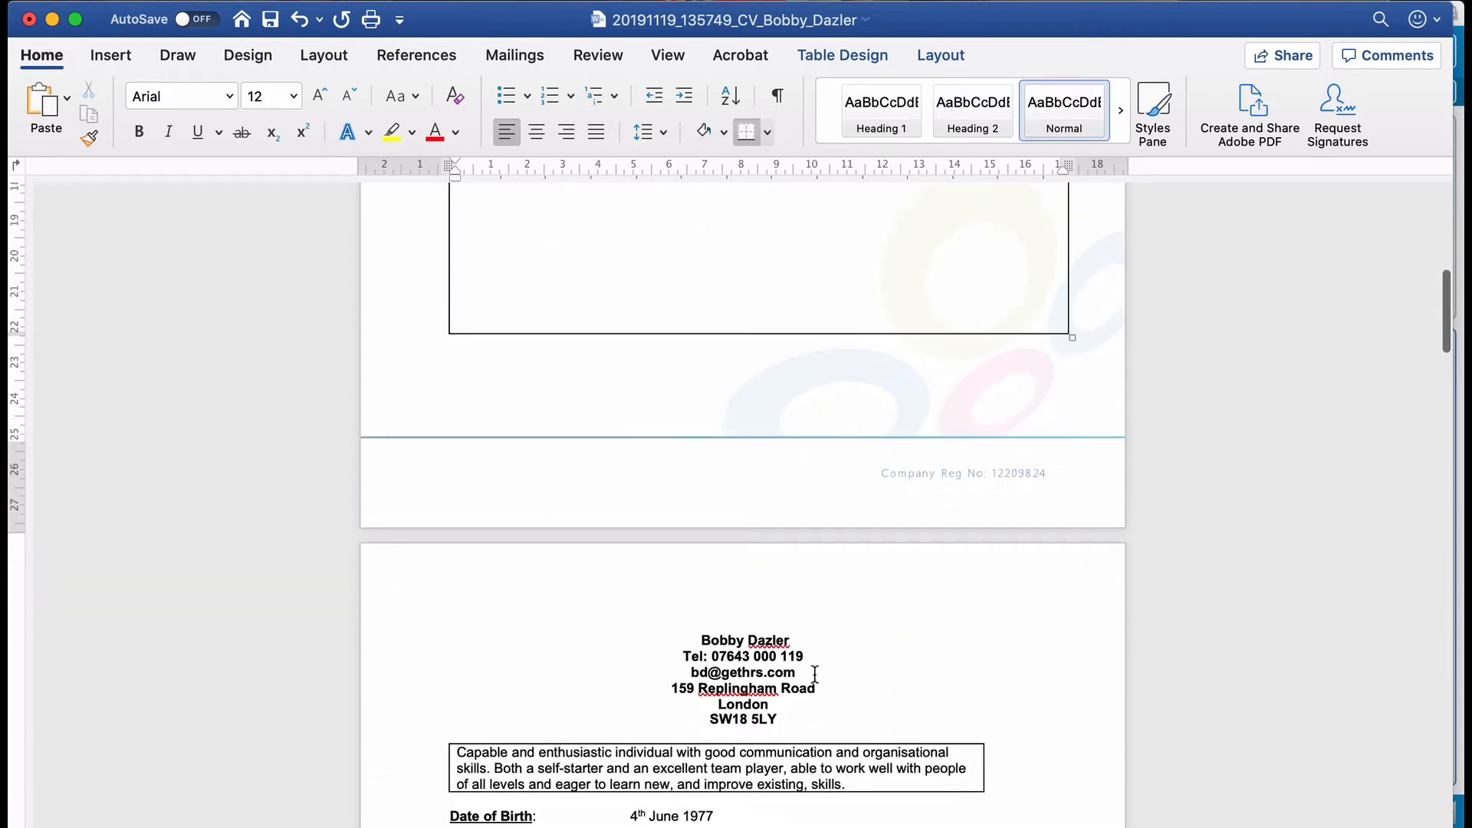
{"action": "left_click_drag", "start_coordinate": [815, 674], "coordinate": [683, 654]}
{"action": "key", "text": "BackSpace"}
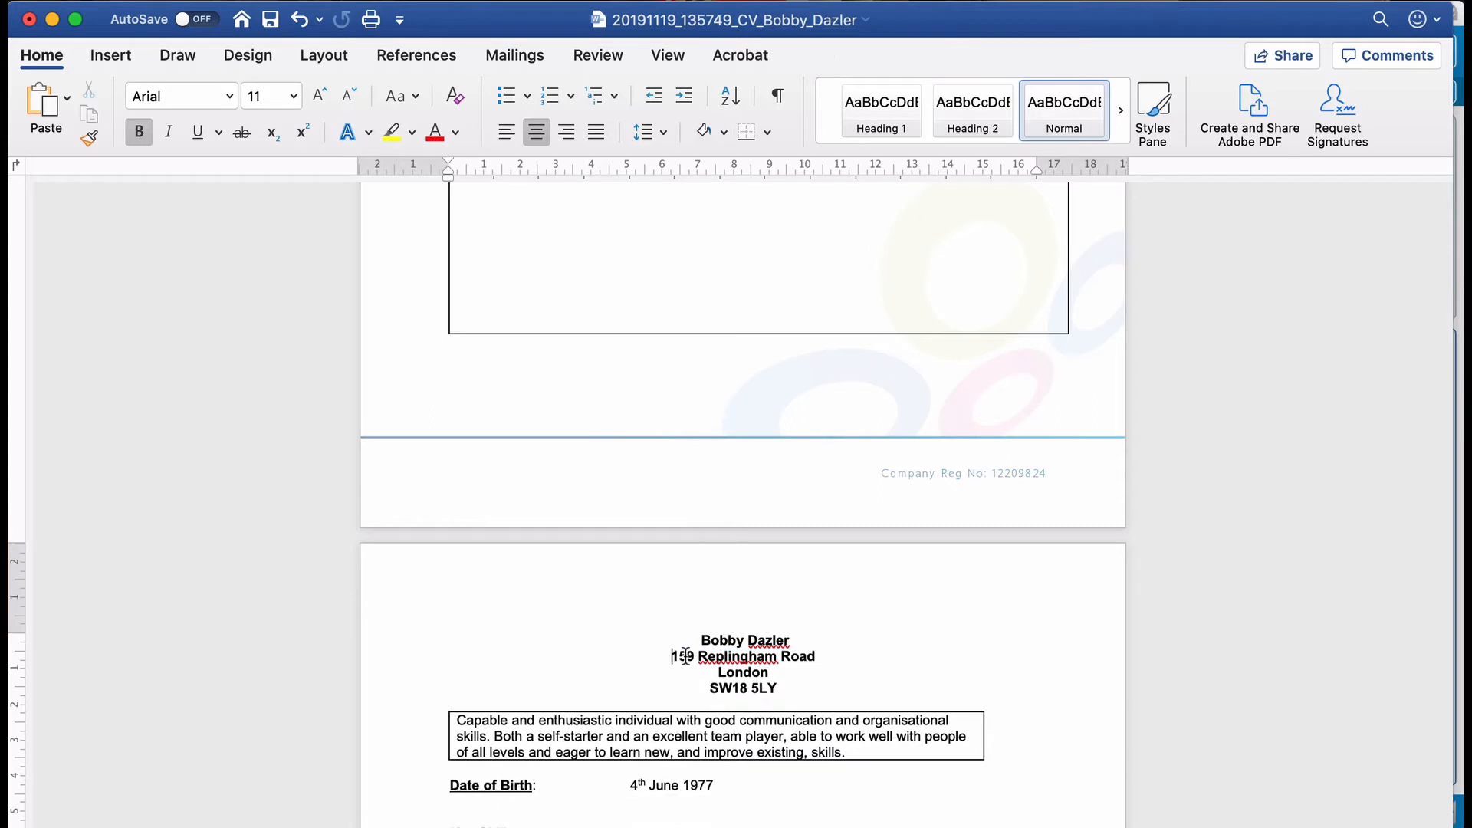
{"action": "left_click_drag", "start_coordinate": [766, 688], "coordinate": [682, 659]}
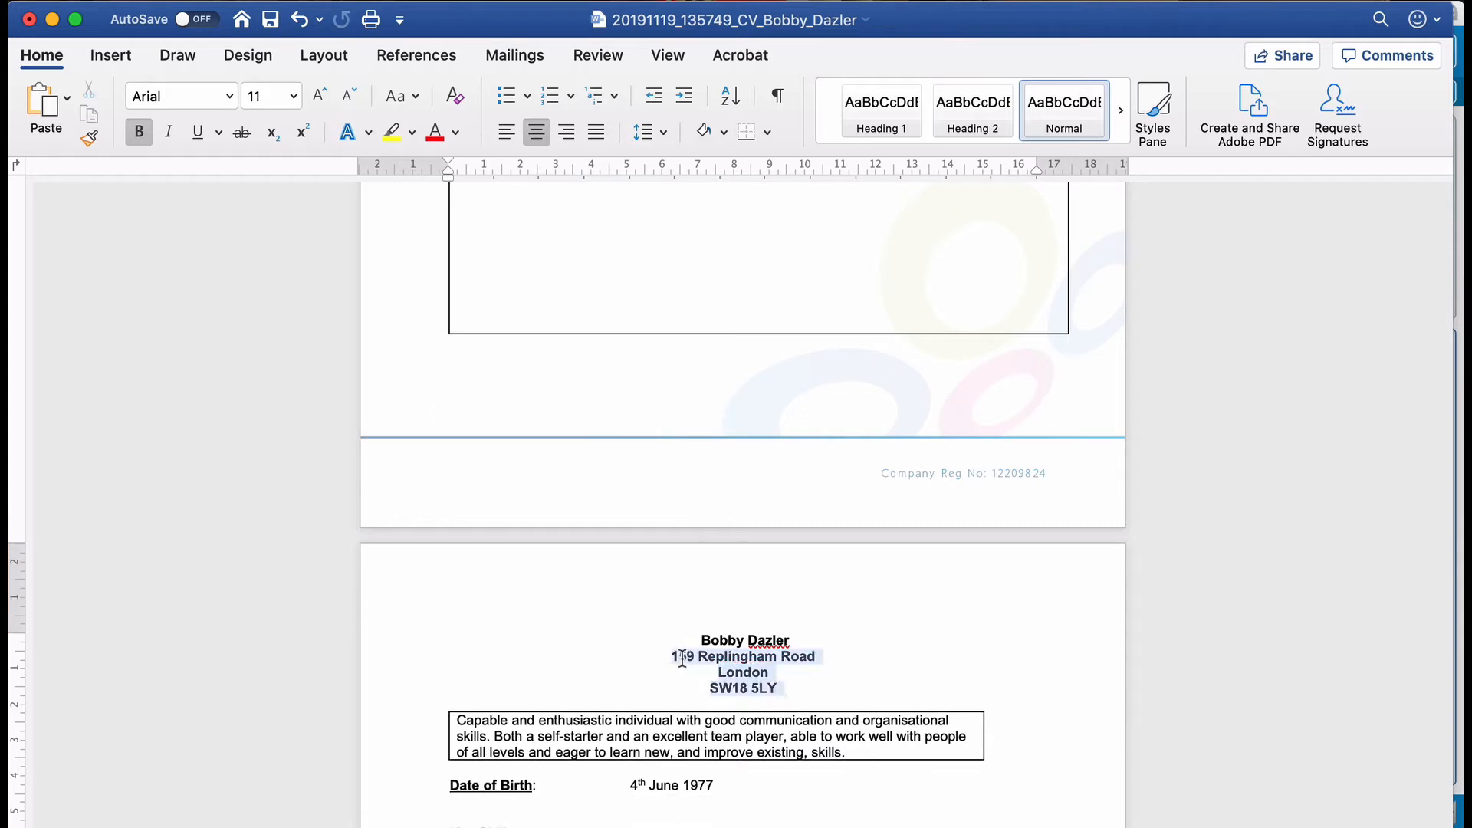
{"action": "key", "text": "BackSpace"}
{"action": "key", "text": "super+s"}
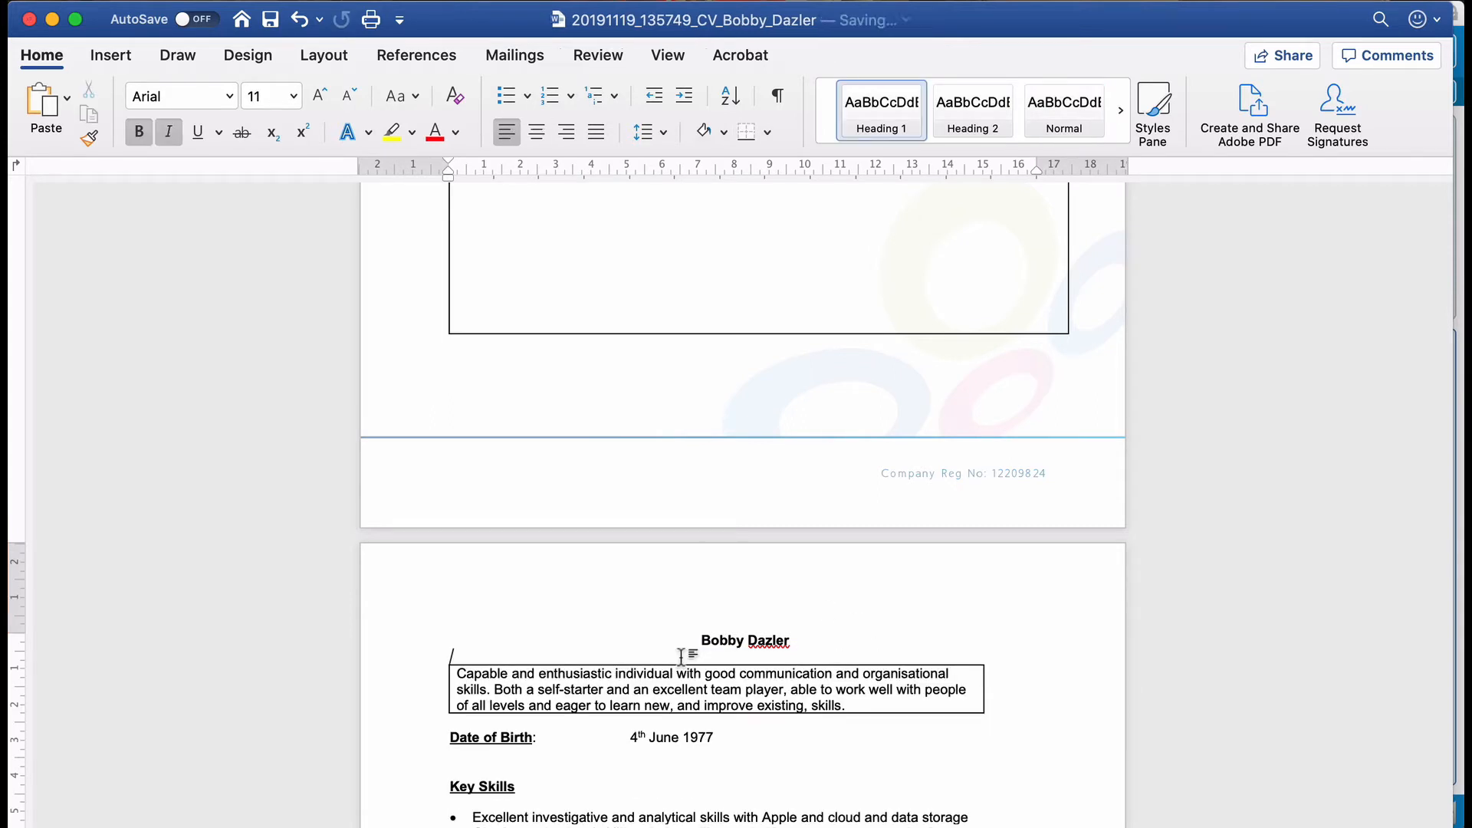
{"action": "scroll", "coordinate": [619, 504], "scroll_direction": "up", "scroll_amount": 10}
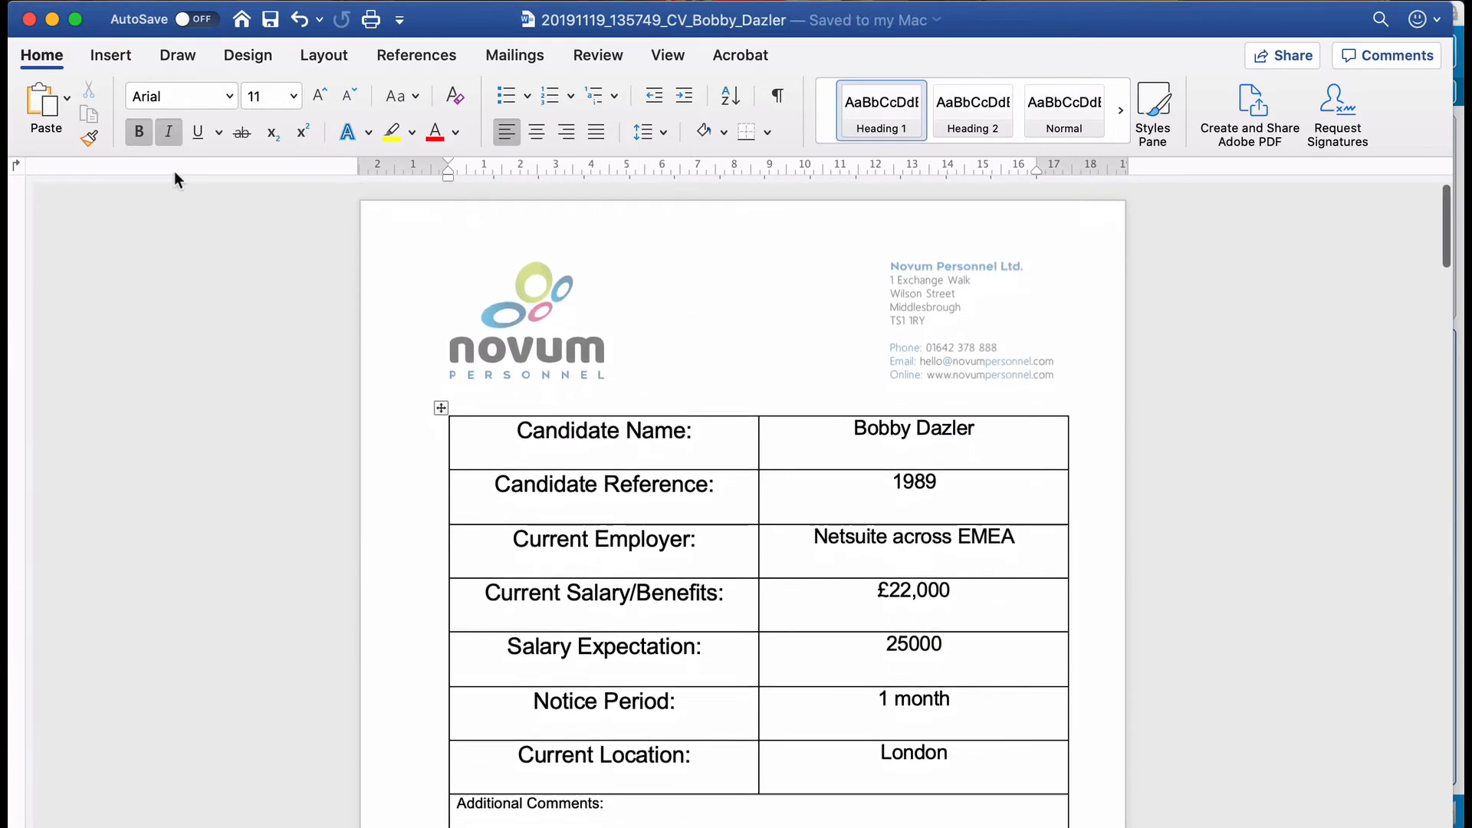
Step: Close the edited formatted CV in Word and save it back to the candidate record
{"action": "left_click", "coordinate": [29, 19]}
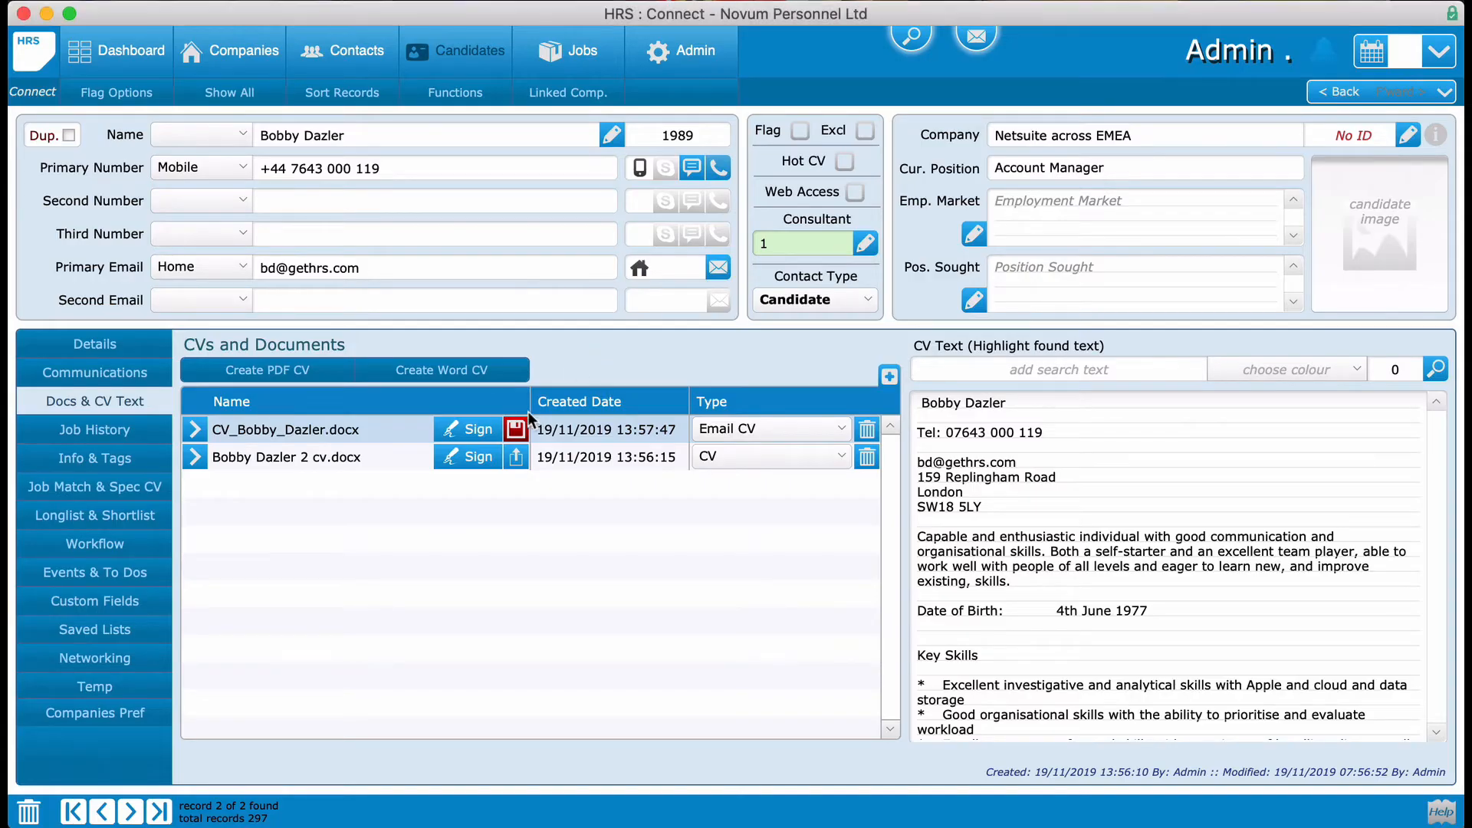
{"action": "left_click", "coordinate": [515, 428]}
{"action": "left_click", "coordinate": [814, 328]}
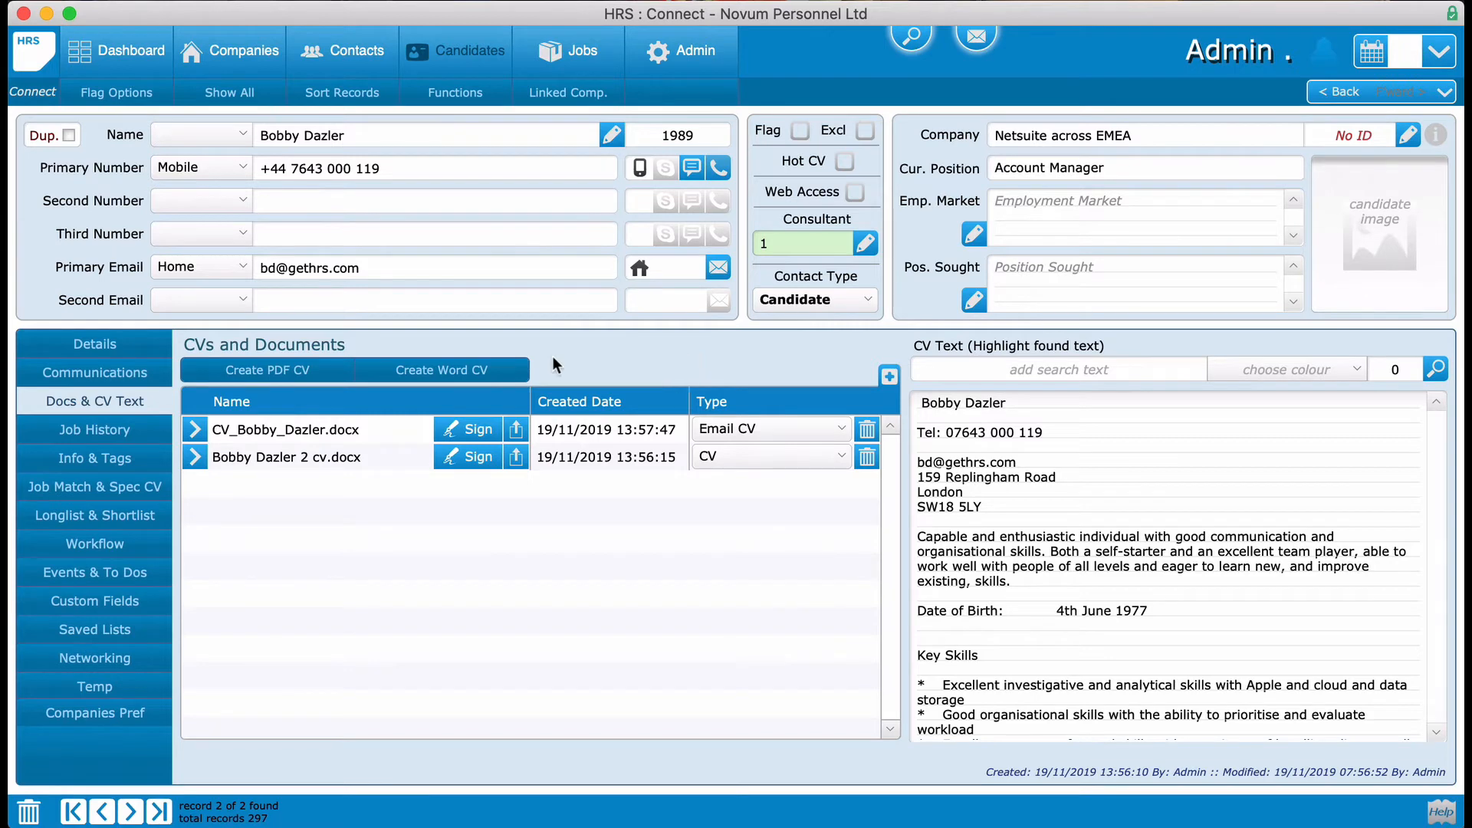
Step: Create another Word CV for the candidate from the Novum Formatted CV.docx template and open it in Word
{"action": "left_click", "coordinate": [472, 373]}
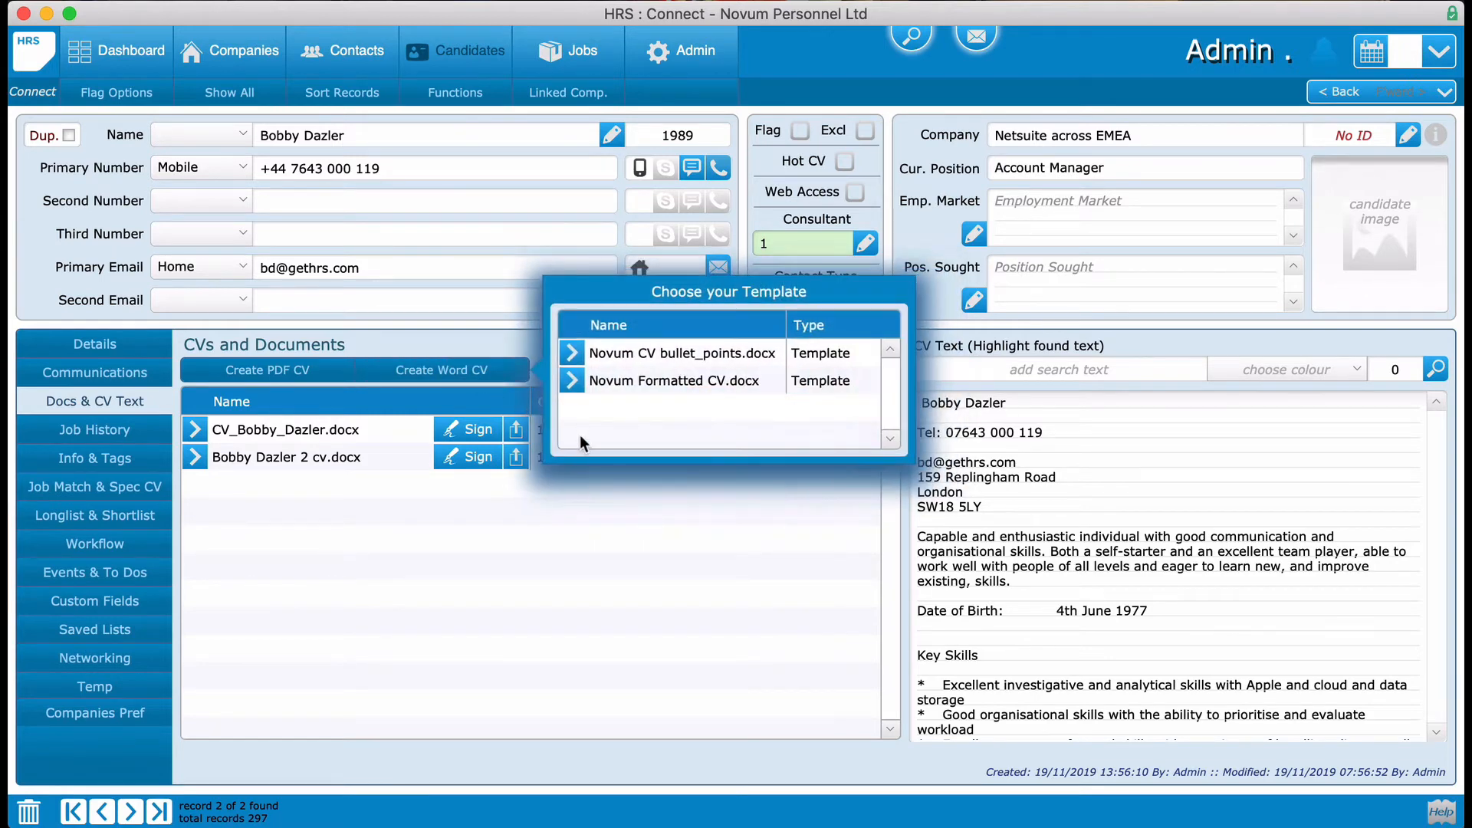
{"action": "left_click", "coordinate": [573, 382]}
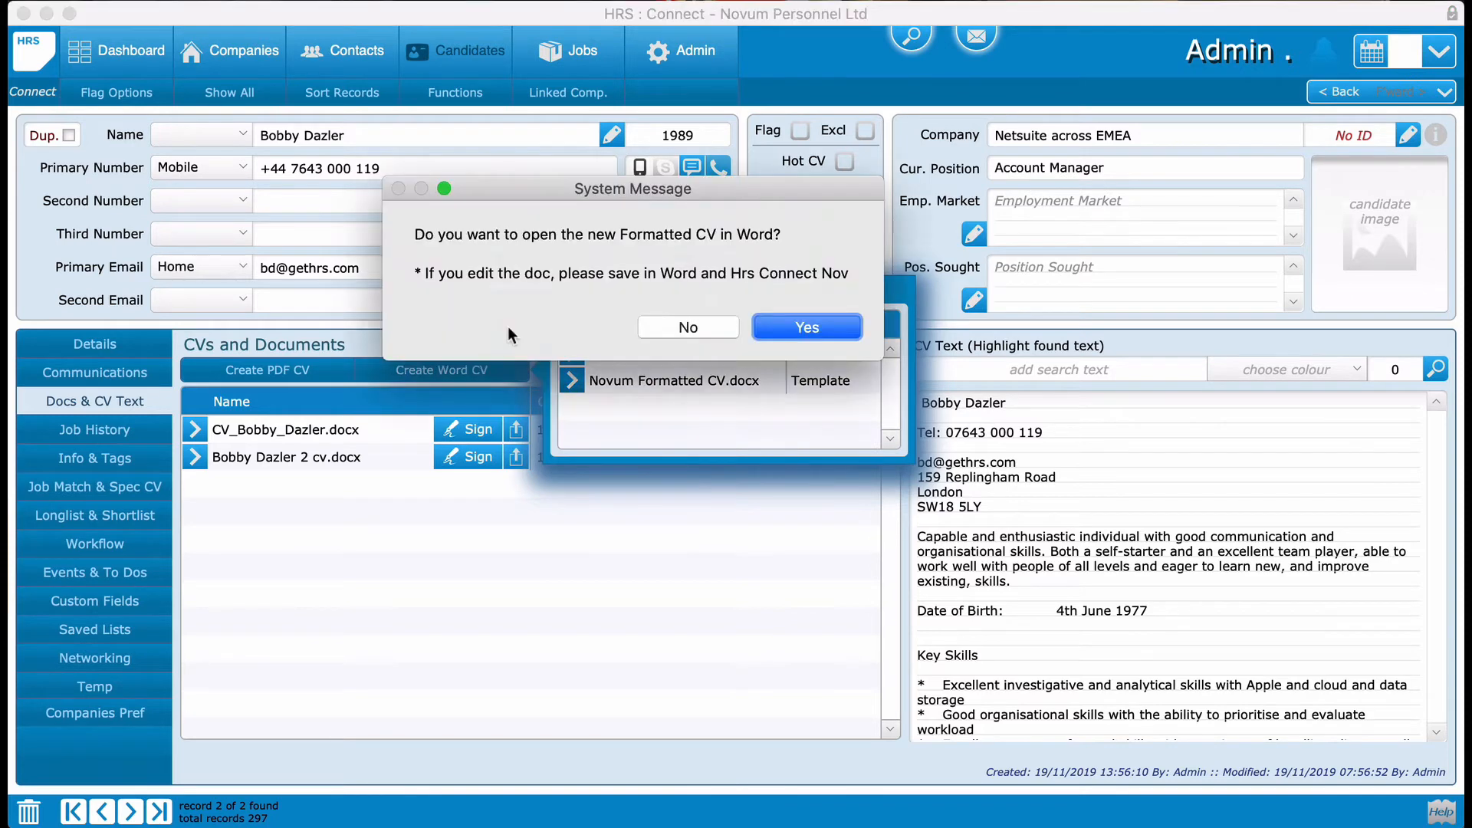
{"action": "left_click", "coordinate": [805, 325]}
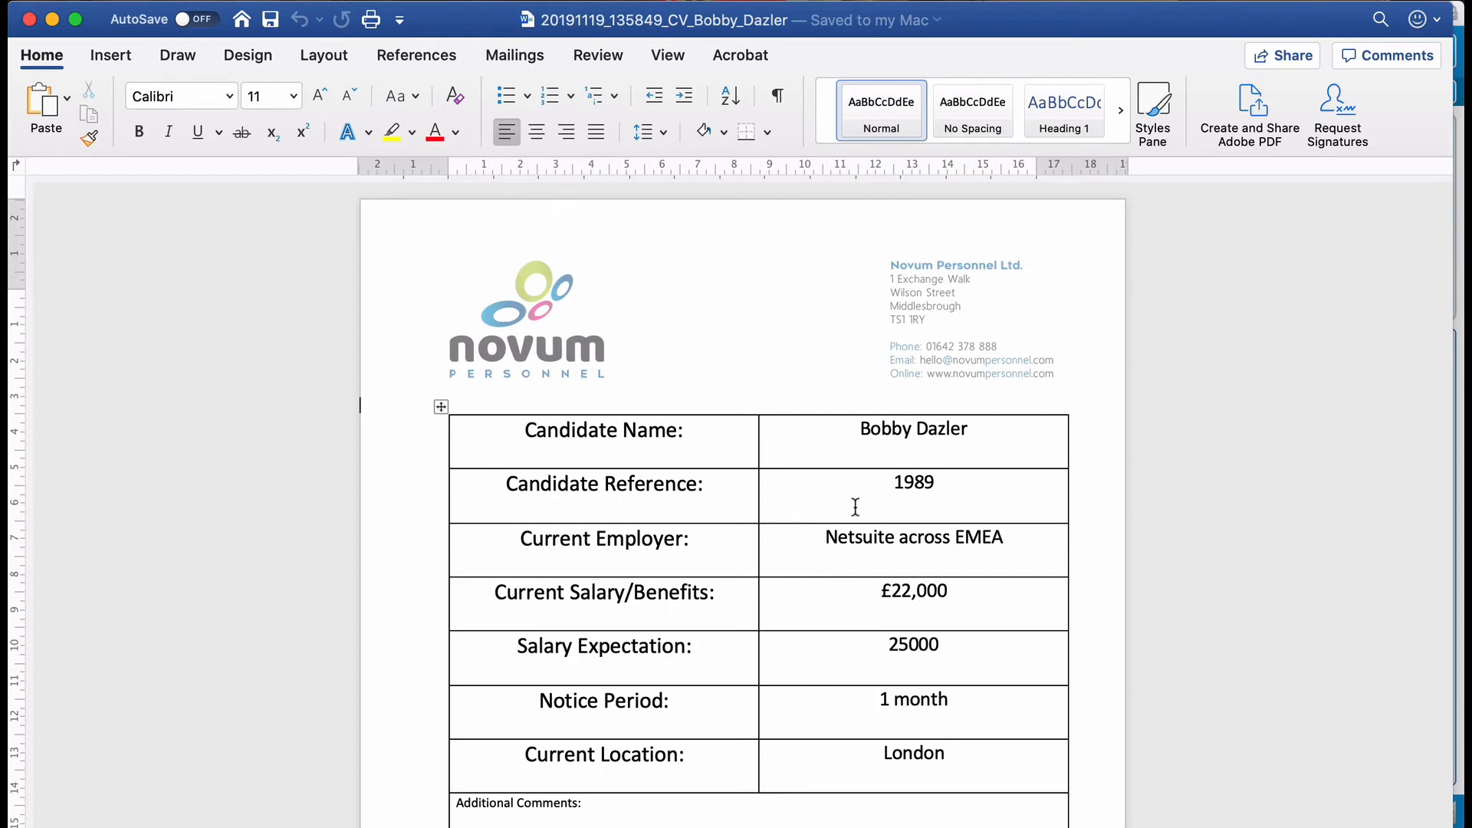
Step: Review the generated CV from the cover page table through the employment history entries
{"action": "scroll", "coordinate": [864, 595], "scroll_direction": "down", "scroll_amount": 10}
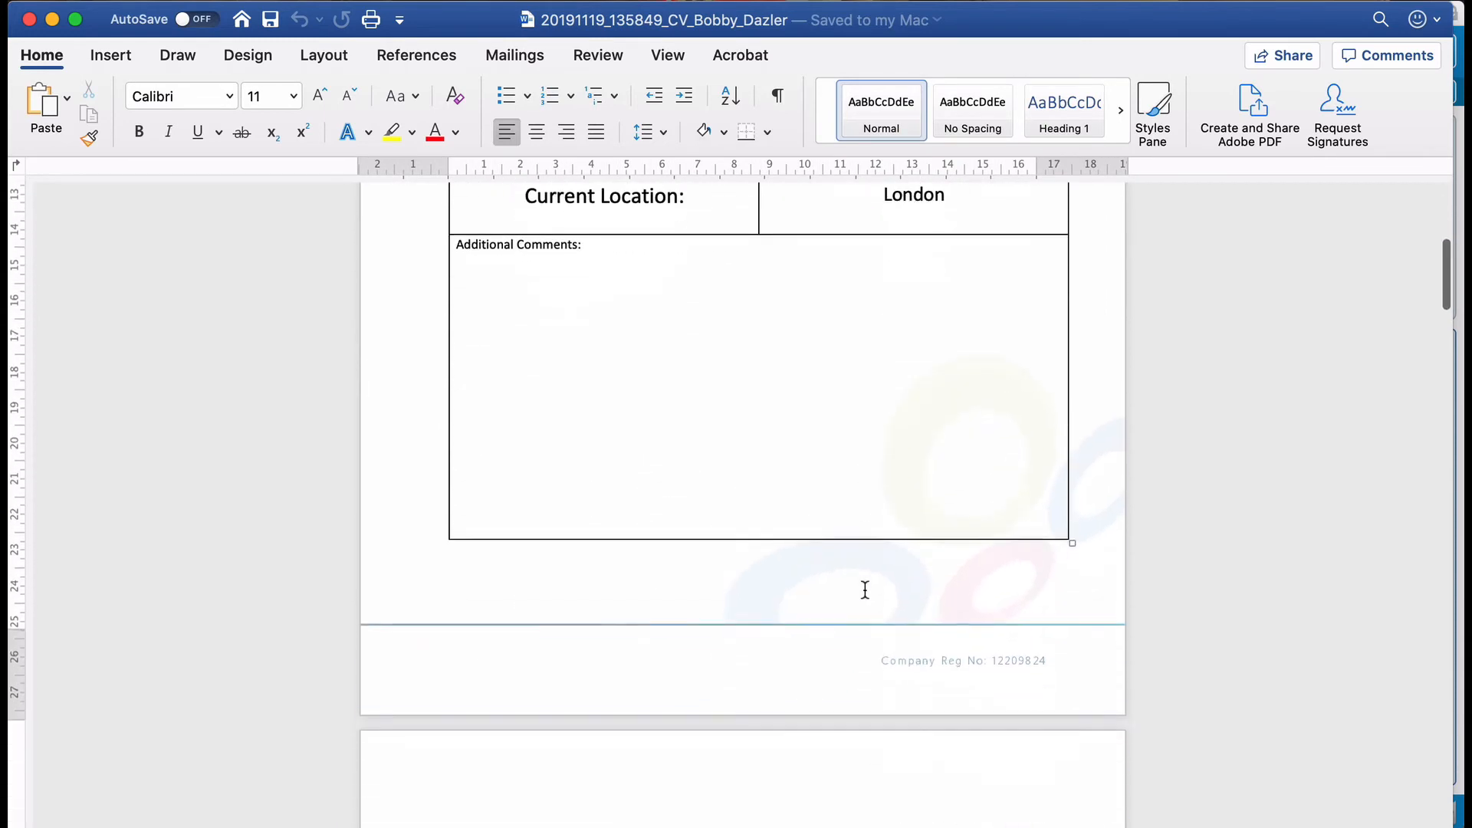
{"action": "scroll", "coordinate": [864, 590], "scroll_direction": "down", "scroll_amount": 2}
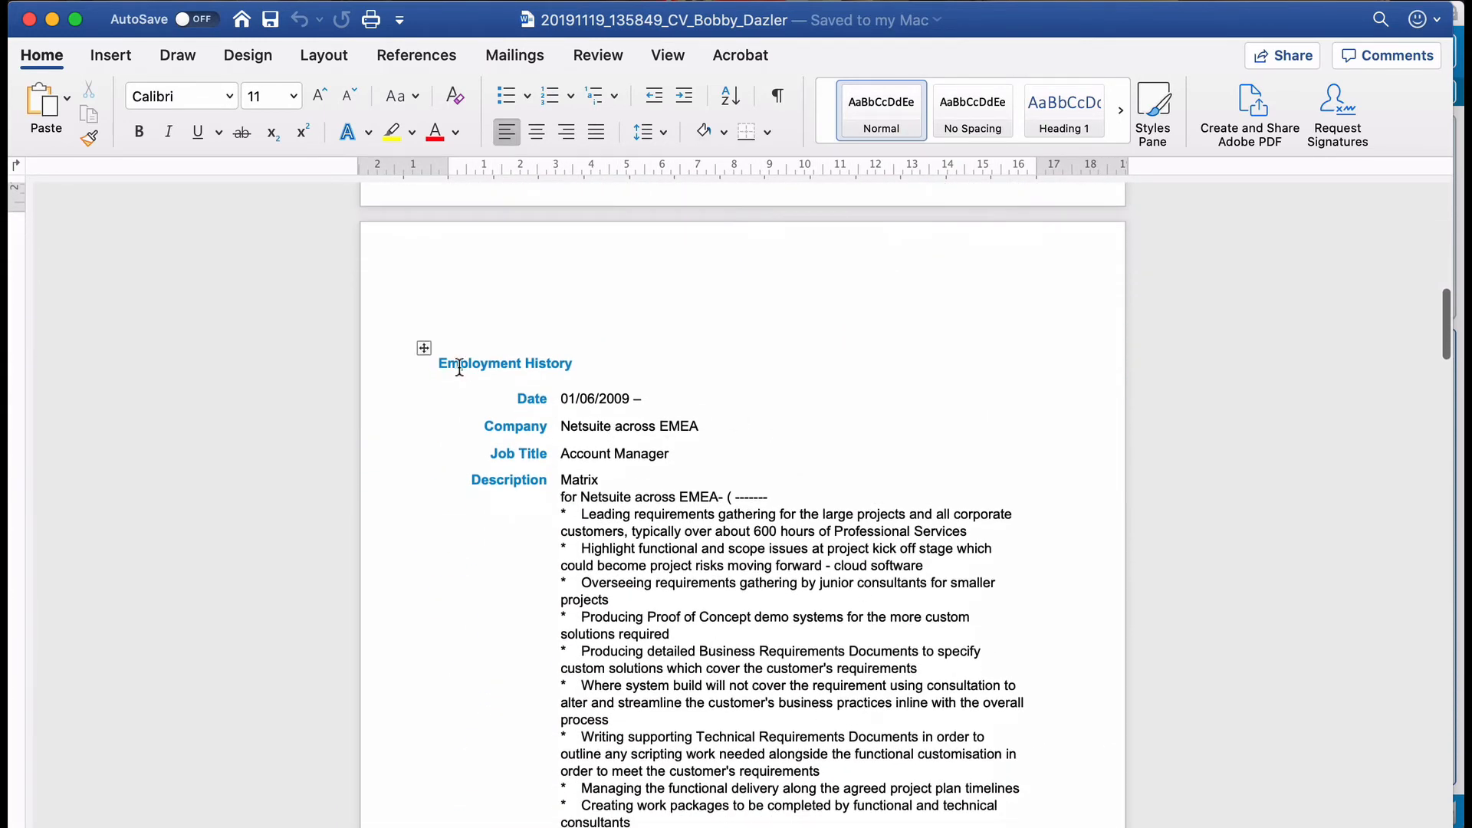
{"action": "scroll", "coordinate": [611, 583], "scroll_direction": "down", "scroll_amount": 2}
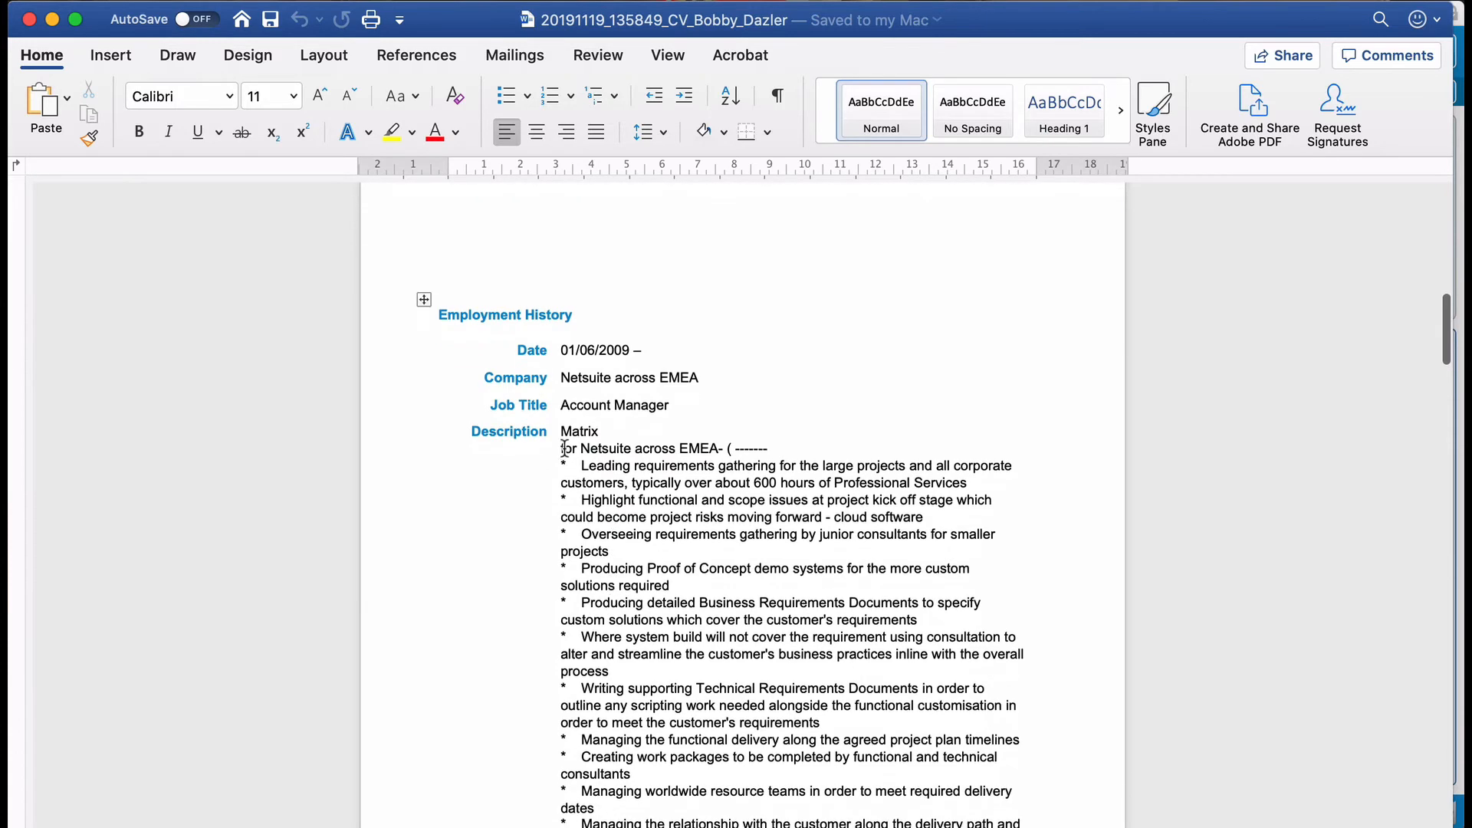
{"action": "scroll", "coordinate": [666, 658], "scroll_direction": "down", "scroll_amount": 10}
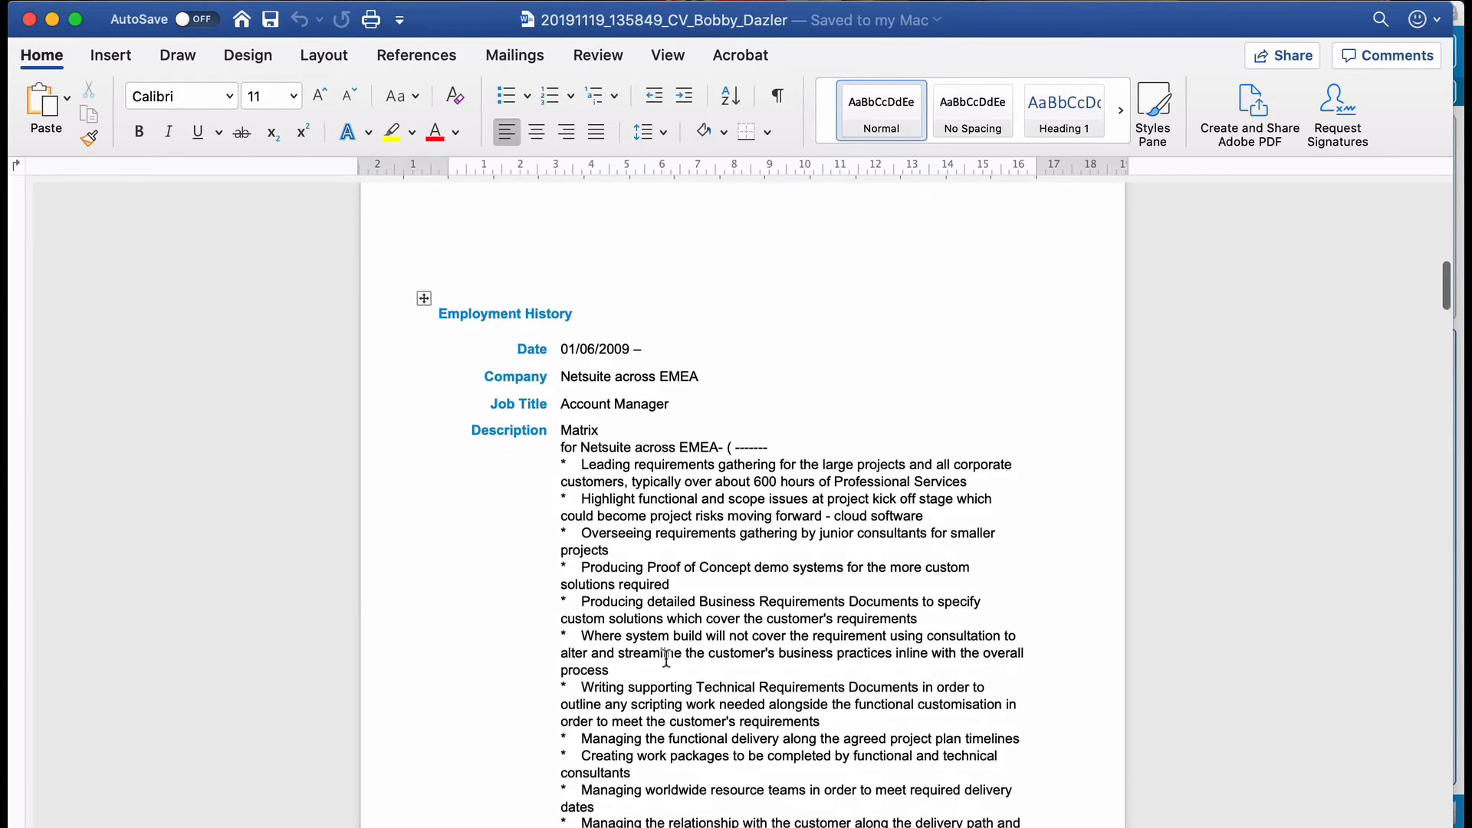
{"action": "scroll", "coordinate": [666, 658], "scroll_direction": "down", "scroll_amount": 20}
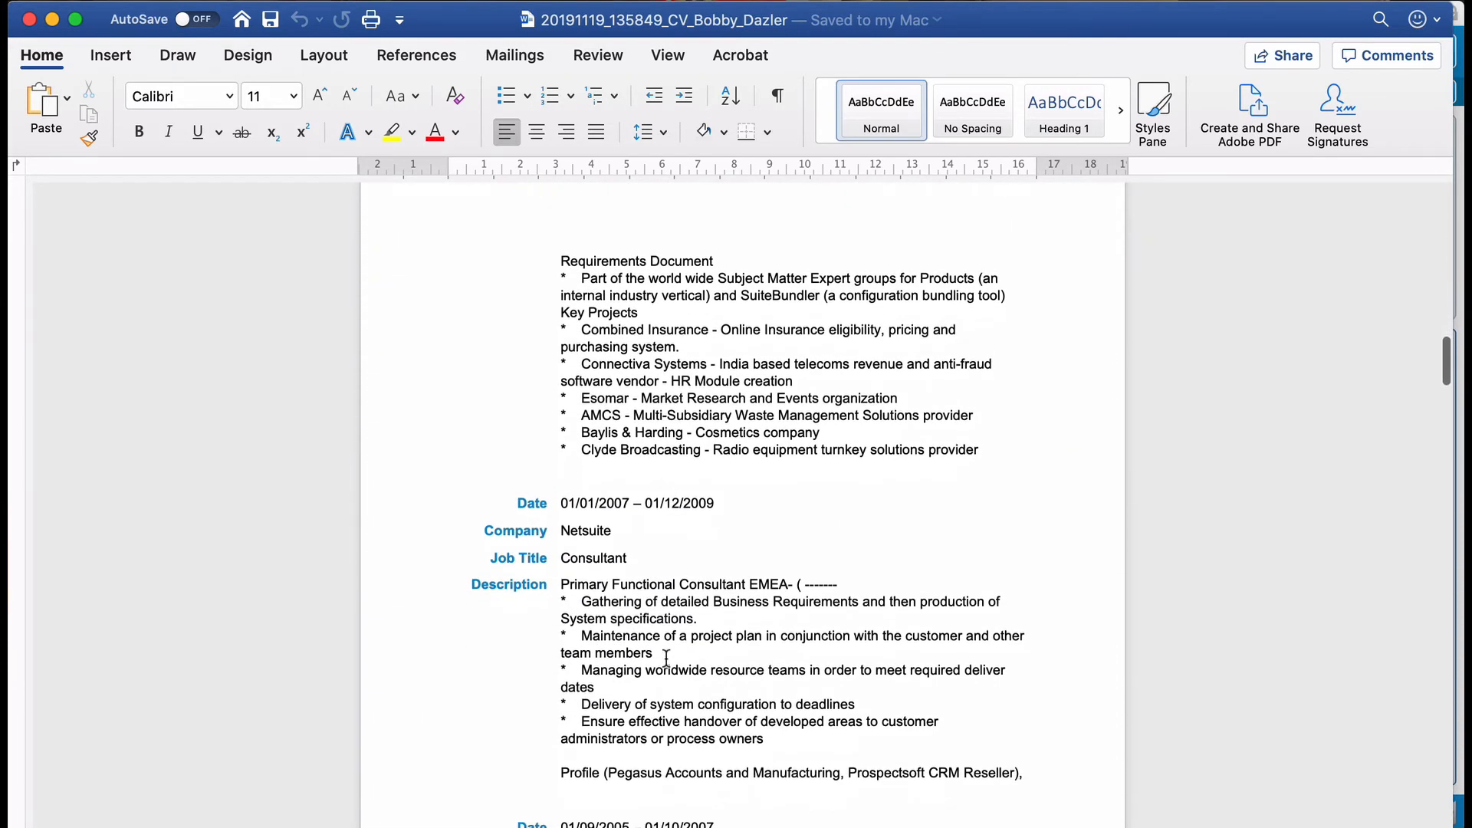
{"action": "scroll", "coordinate": [666, 658], "scroll_direction": "down", "scroll_amount": 20}
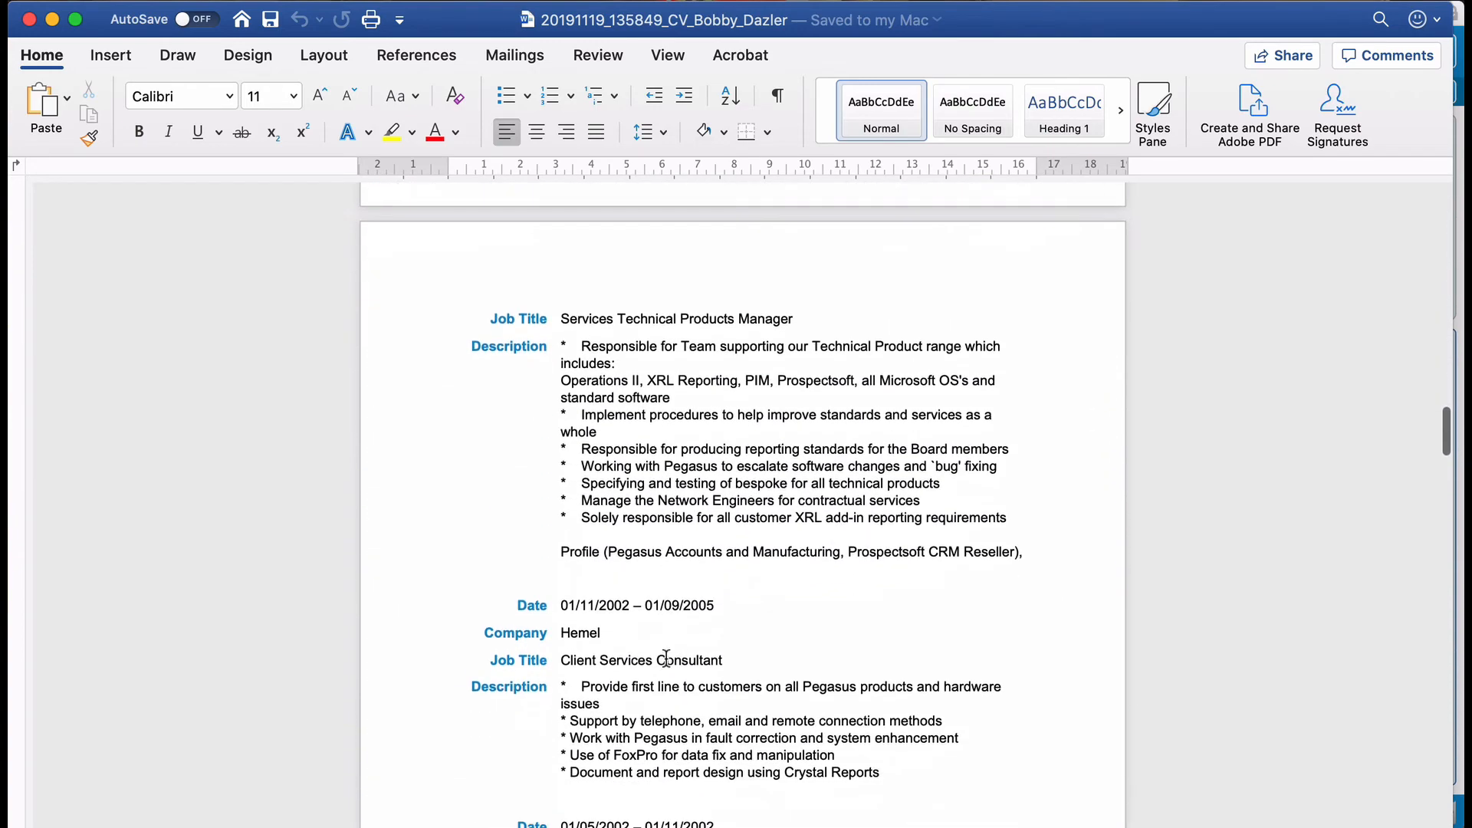
{"action": "scroll", "coordinate": [666, 657], "scroll_direction": "up", "scroll_amount": 20}
{"action": "scroll", "coordinate": [666, 657], "scroll_direction": "up", "scroll_amount": 20}
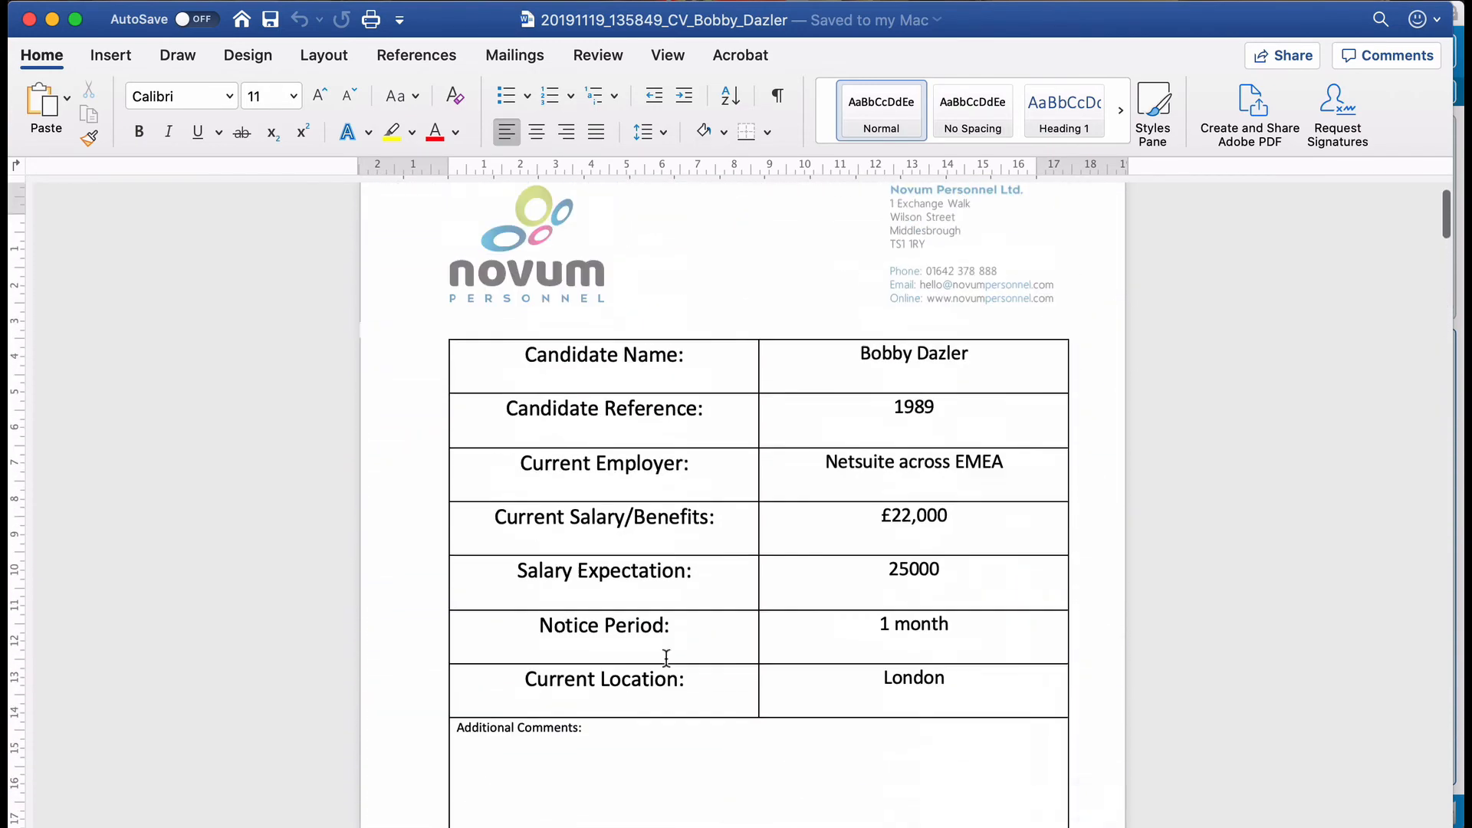
Step: Close the generated CV in Word and upload it to the candidate's documents
{"action": "left_click", "coordinate": [29, 20]}
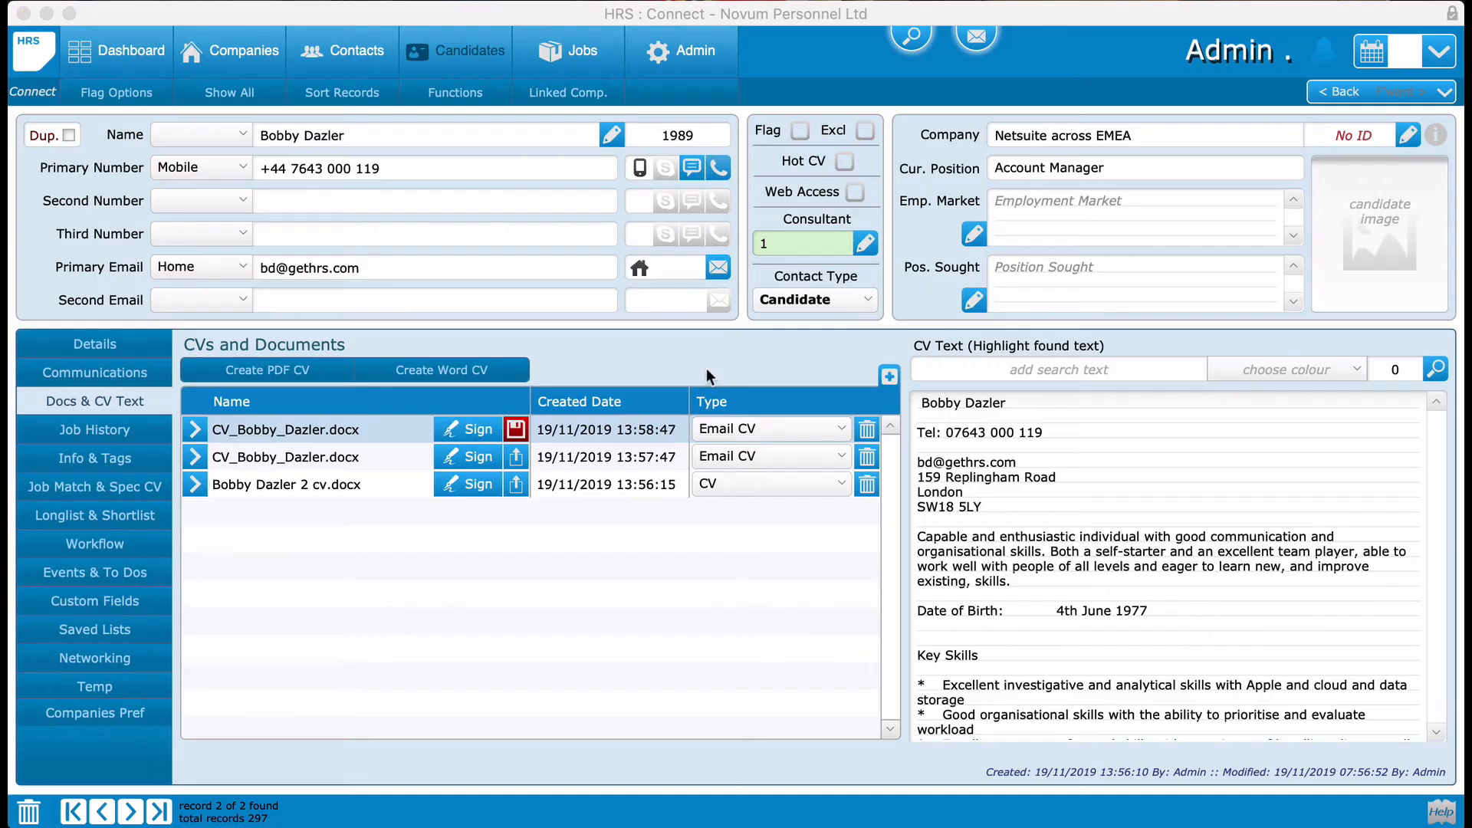
{"action": "left_click", "coordinate": [515, 429]}
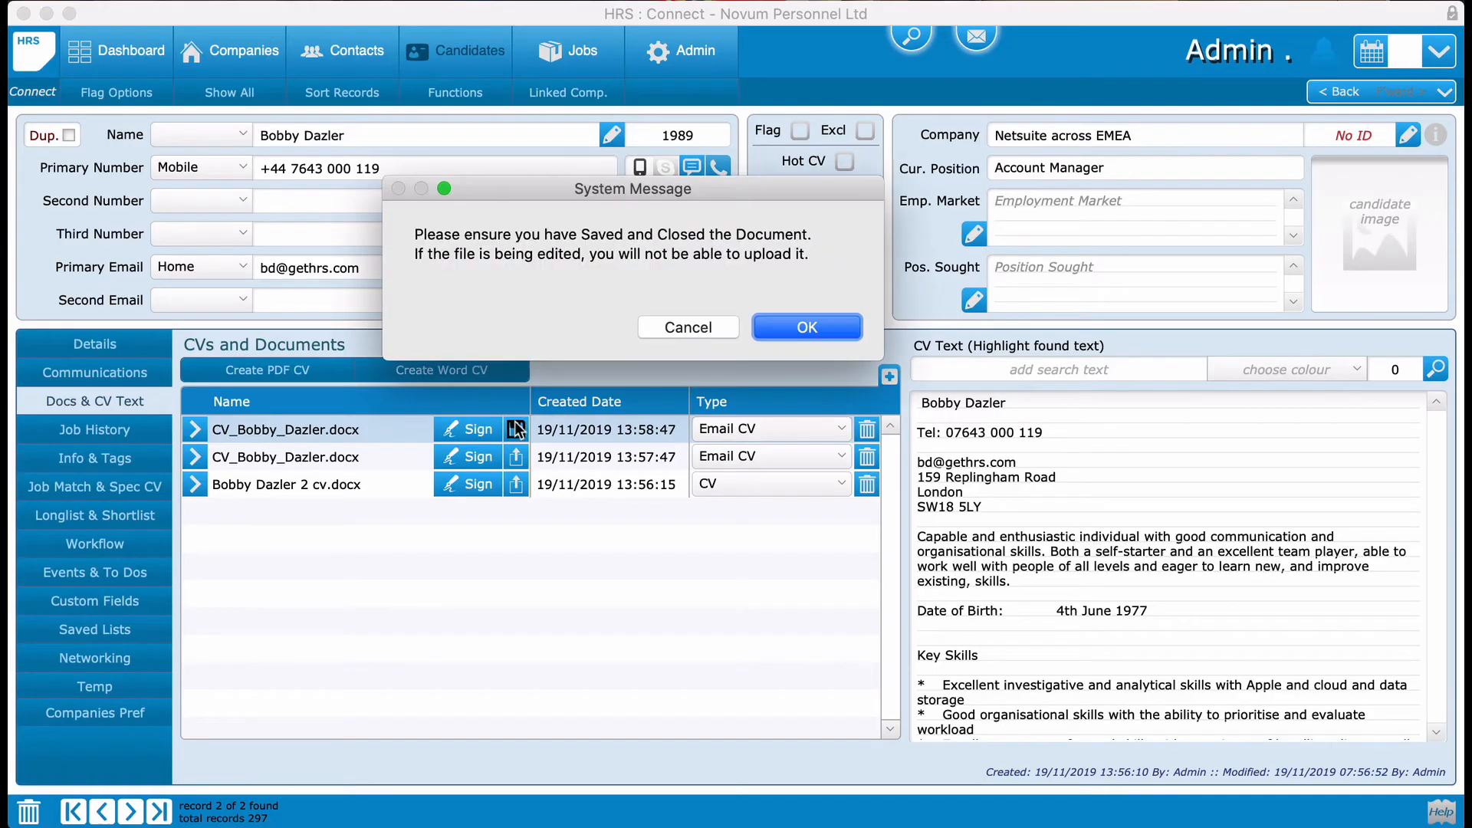
{"action": "left_click", "coordinate": [809, 328]}
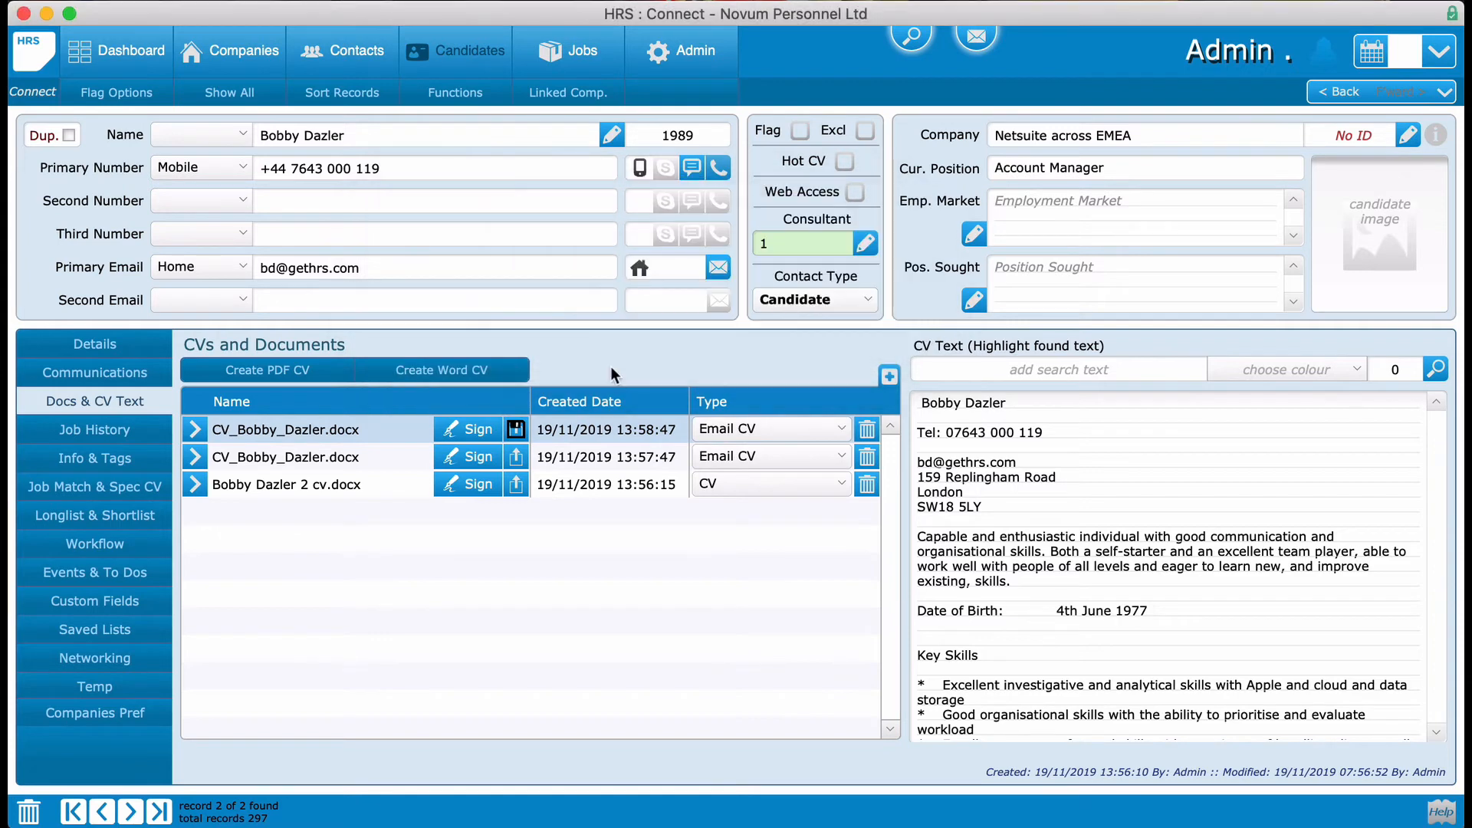
Step: Open the list of Word CV document templates in the admin settings
{"action": "left_click", "coordinate": [696, 54]}
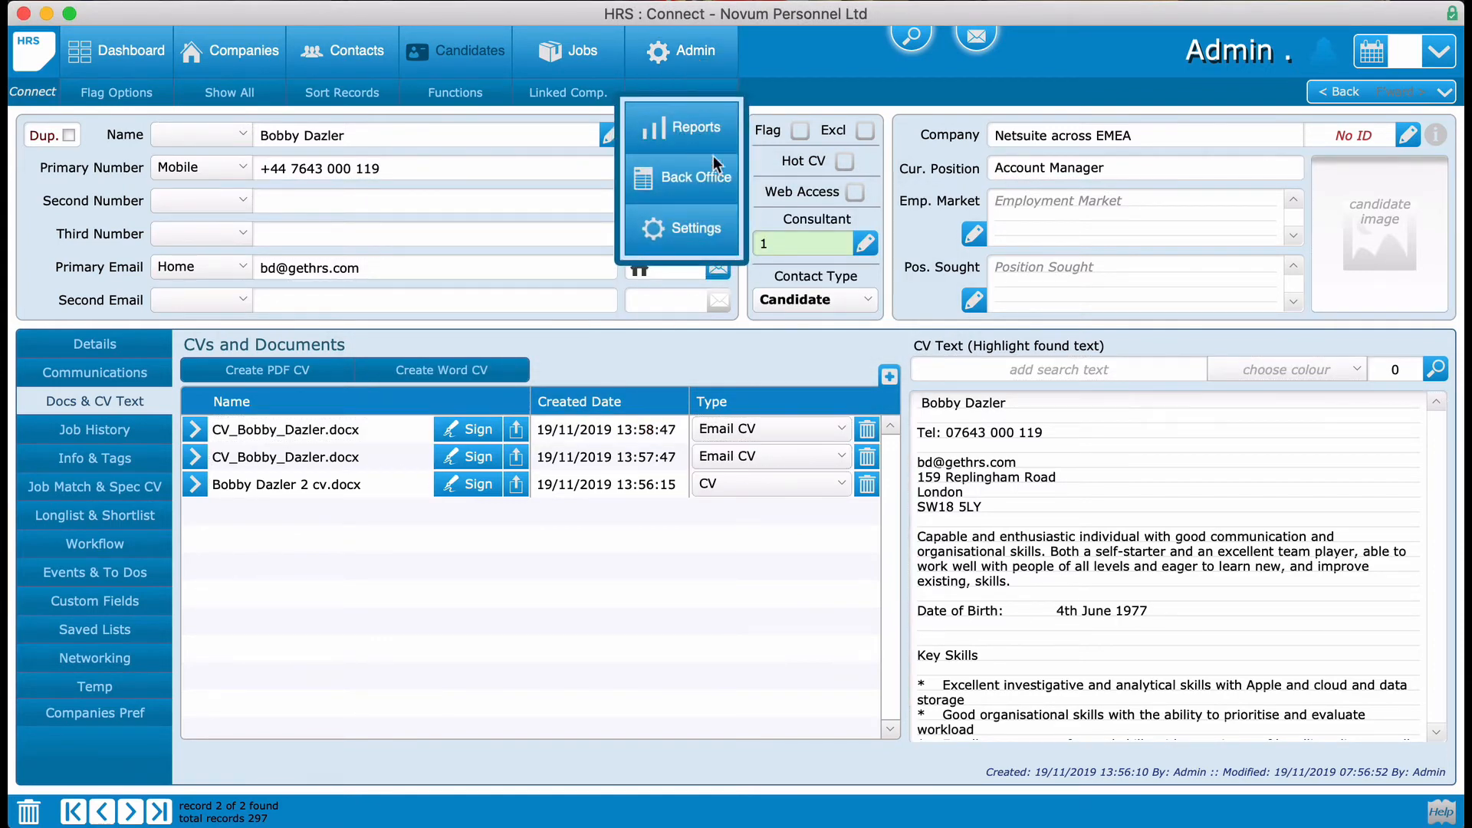
{"action": "left_click", "coordinate": [701, 227]}
{"action": "left_click", "coordinate": [117, 412]}
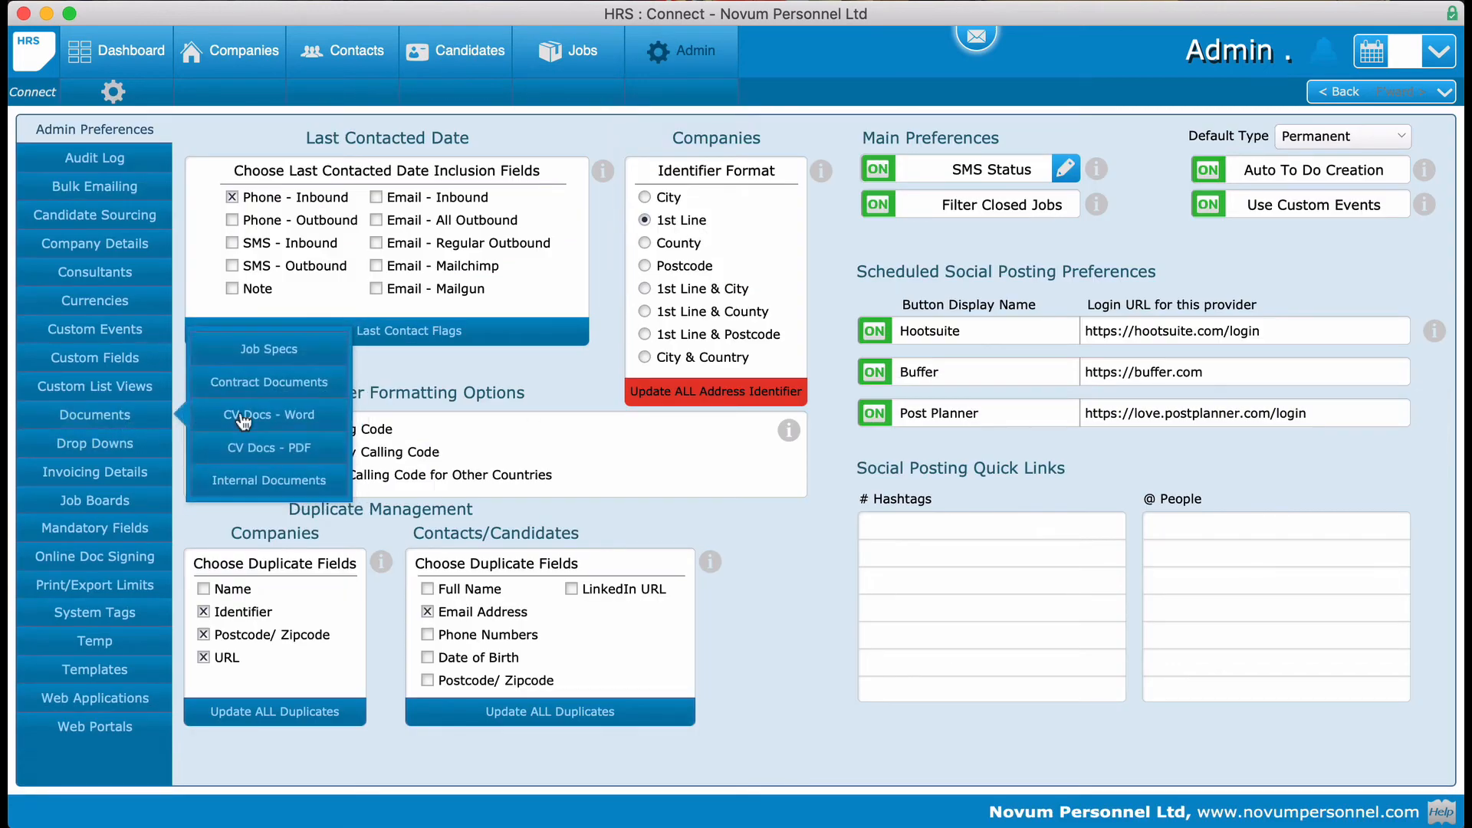
{"action": "left_click", "coordinate": [300, 417]}
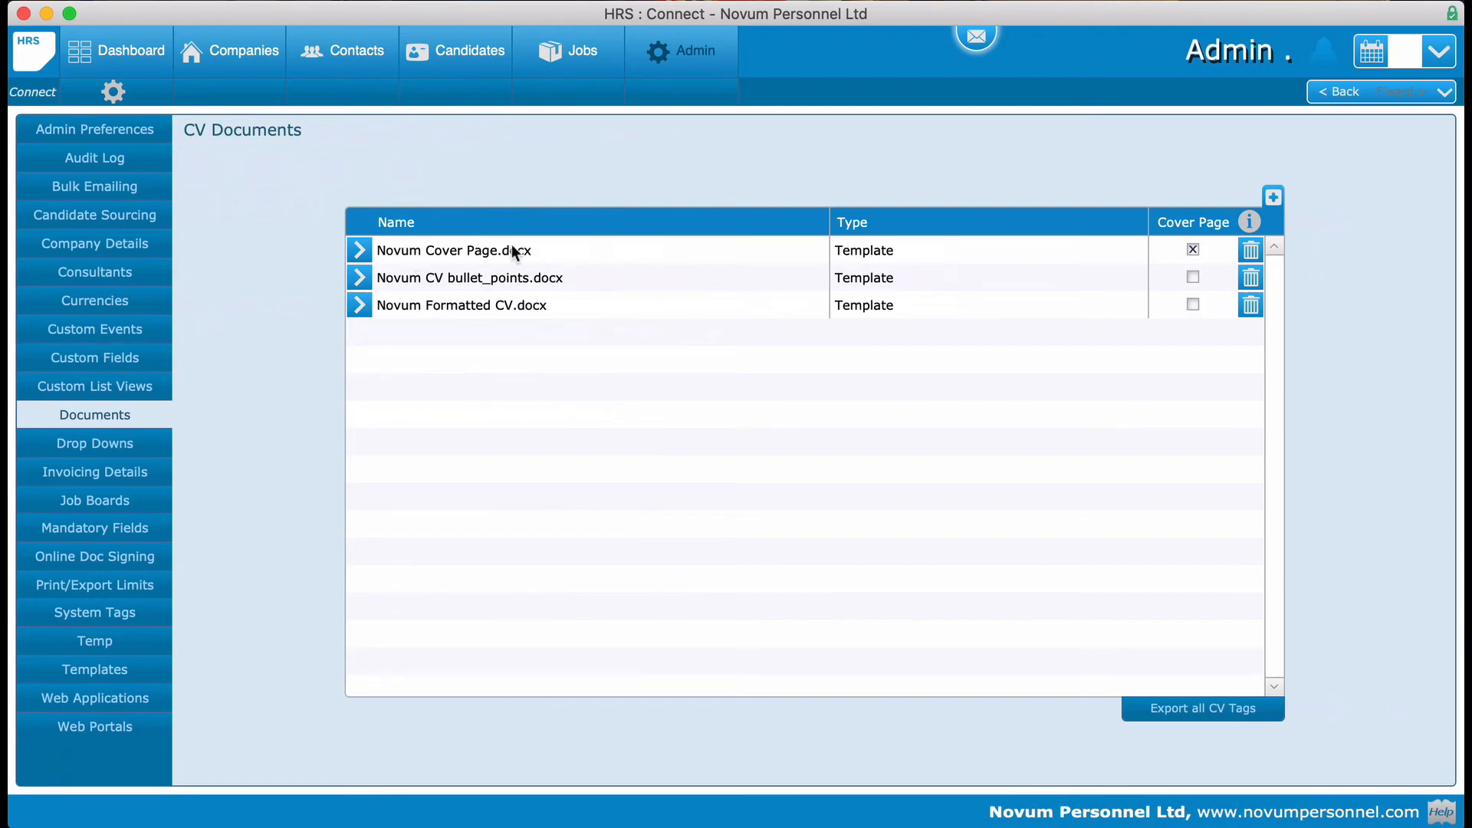
Step: Open the Novum Cover Page.docx template, examine its merge tags including the candidate name tags, and close it
{"action": "left_click", "coordinate": [359, 250]}
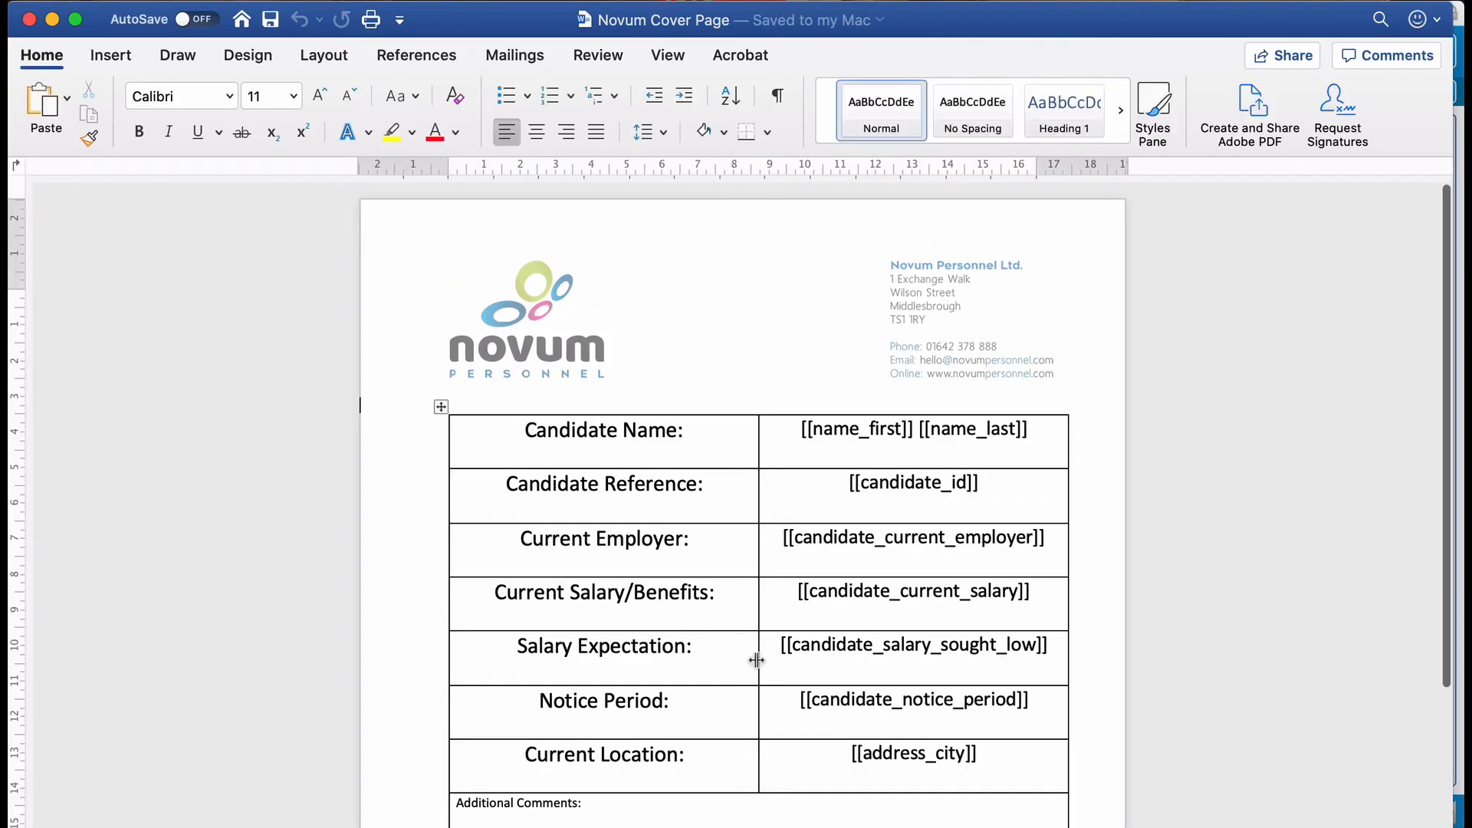
{"action": "scroll", "coordinate": [757, 660], "scroll_direction": "down", "scroll_amount": 1}
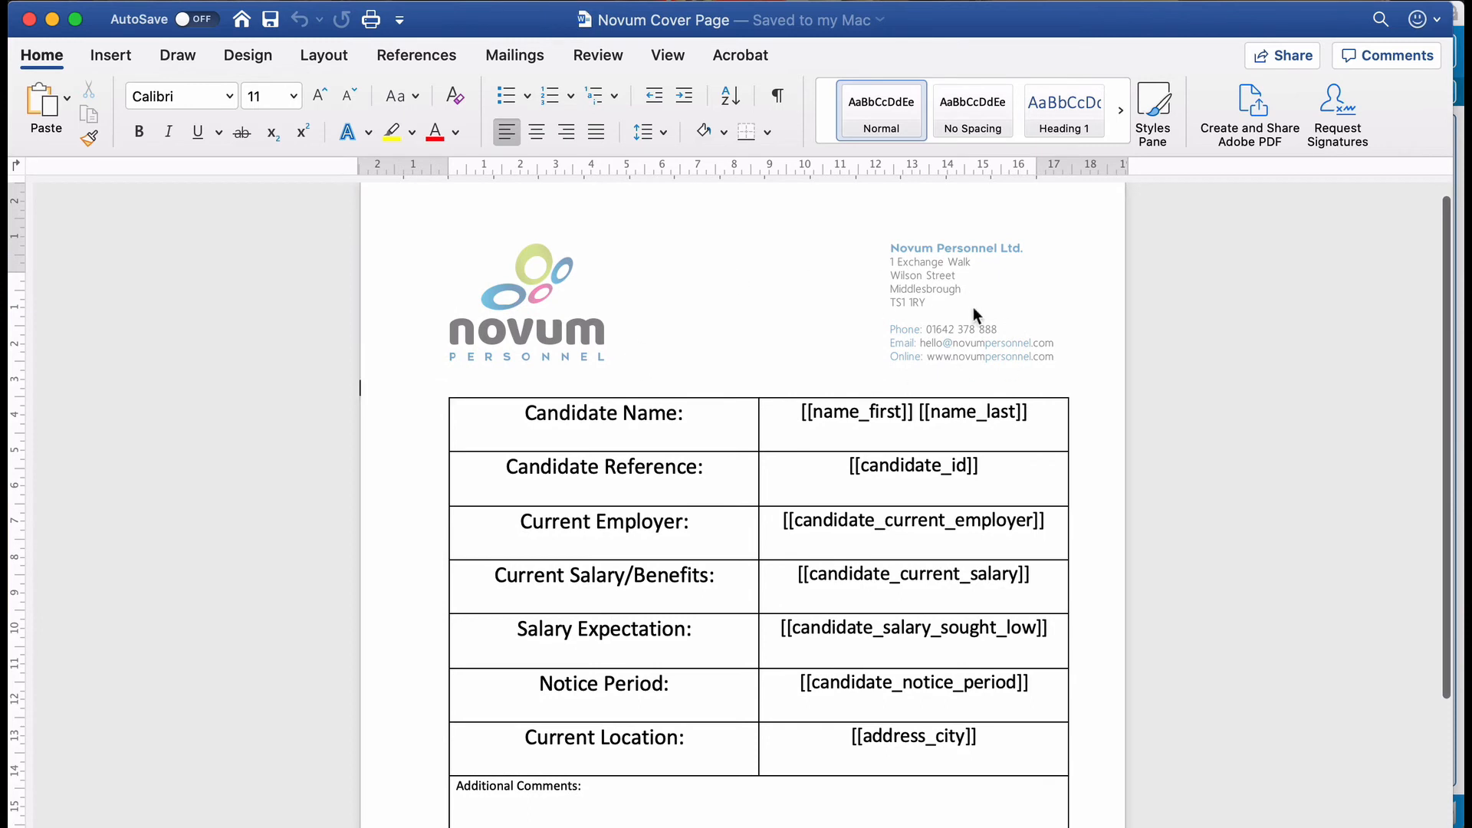
{"action": "left_click_drag", "start_coordinate": [799, 417], "coordinate": [1023, 414]}
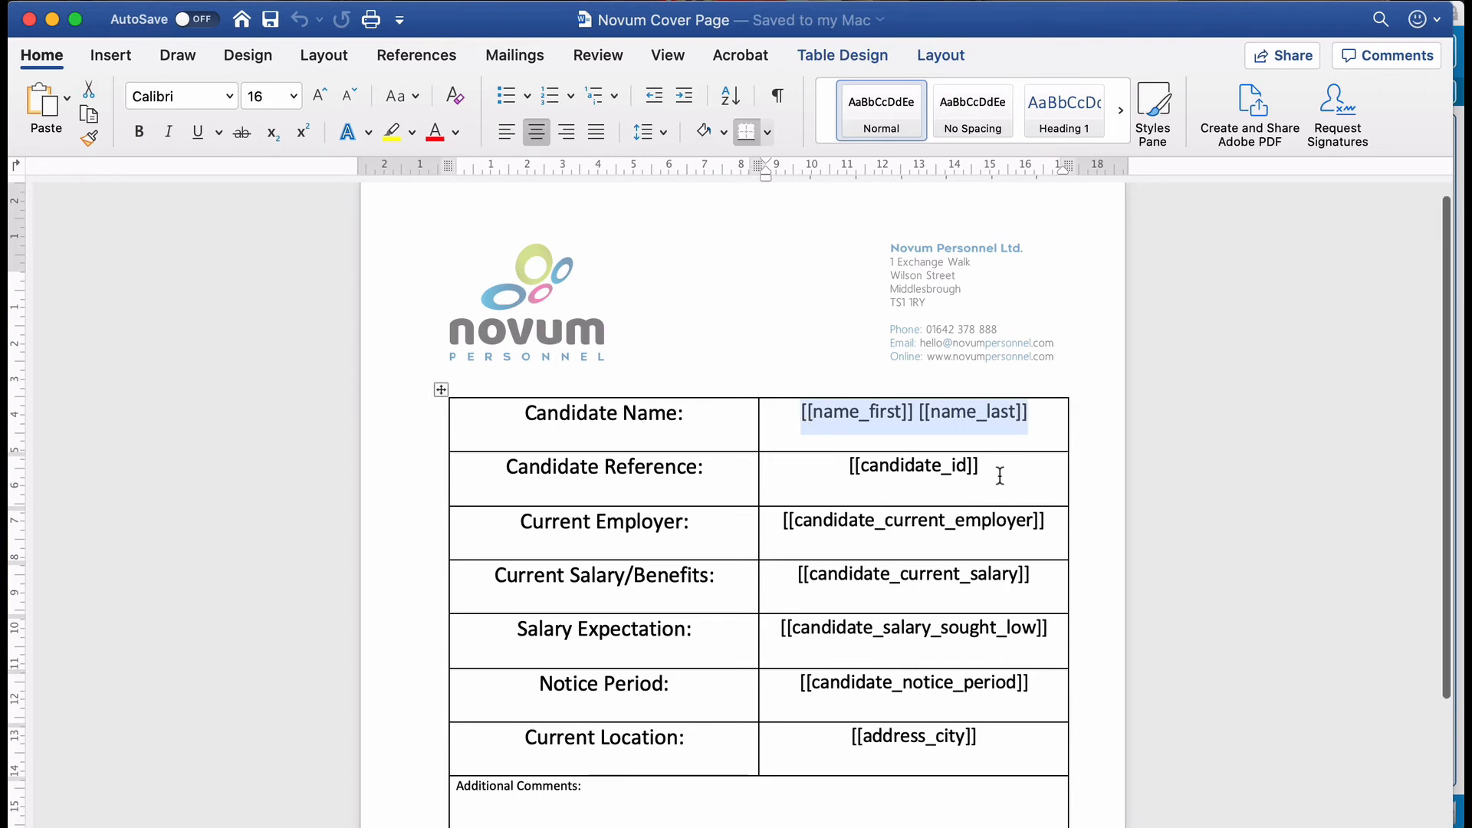
{"action": "scroll", "coordinate": [970, 490], "scroll_direction": "down", "scroll_amount": 8}
{"action": "scroll", "coordinate": [970, 491], "scroll_direction": "down", "scroll_amount": 2}
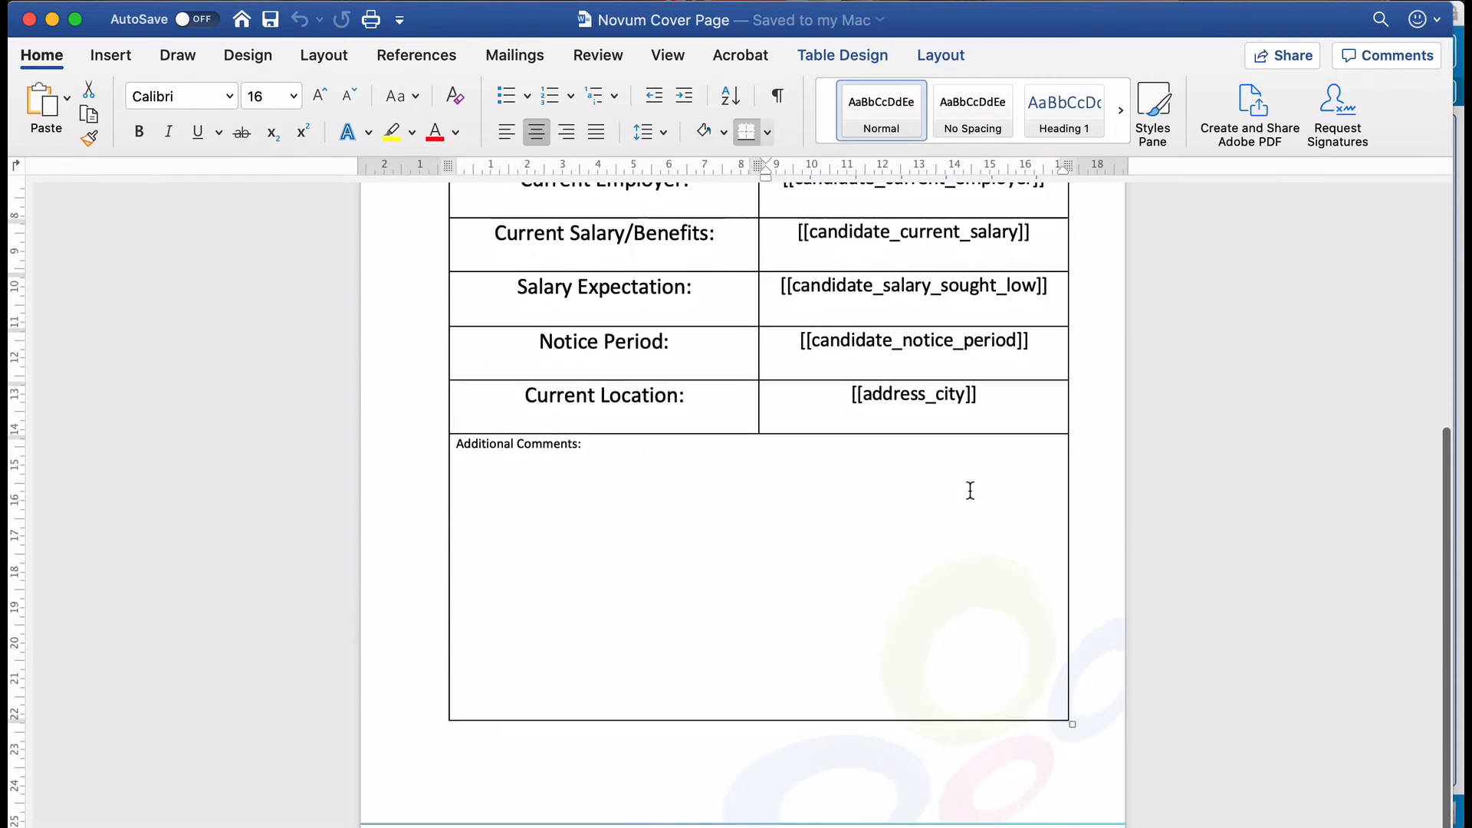
{"action": "scroll", "coordinate": [970, 489], "scroll_direction": "up", "scroll_amount": 10}
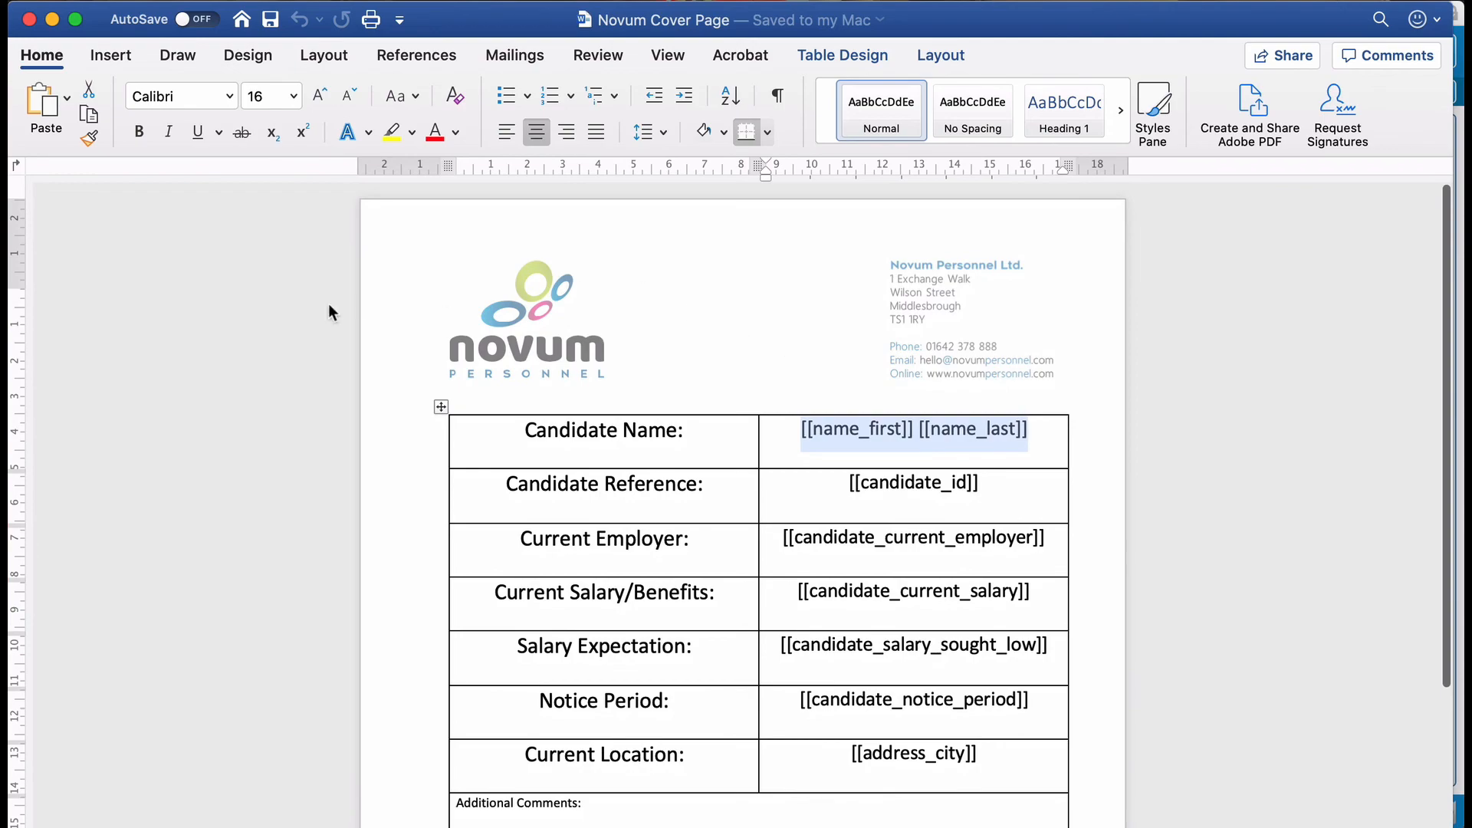
{"action": "left_click", "coordinate": [29, 19]}
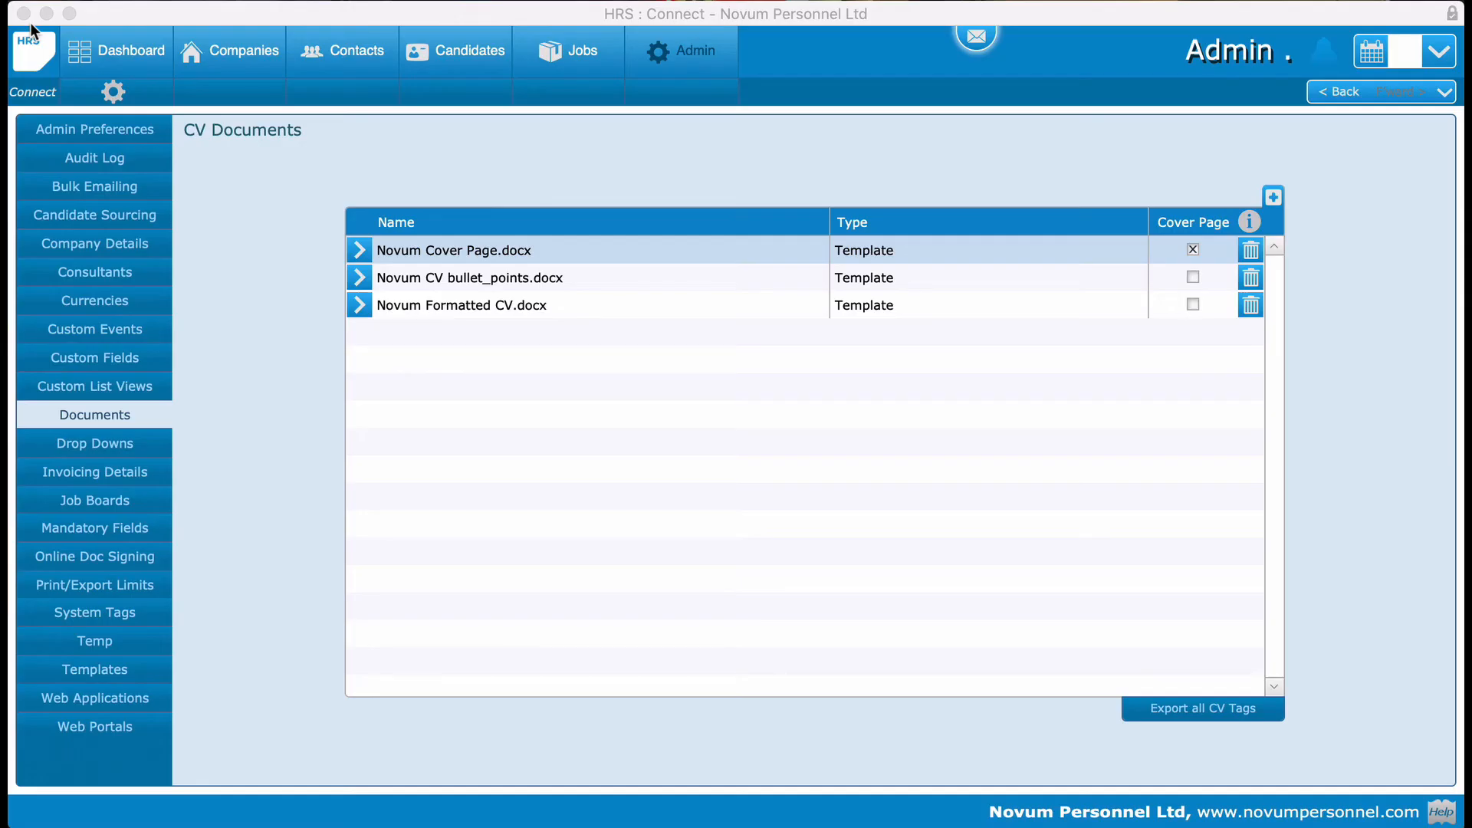
Step: Open the Novum Formatted CV.docx template, check its employment history tags, and close it
{"action": "left_click", "coordinate": [357, 304]}
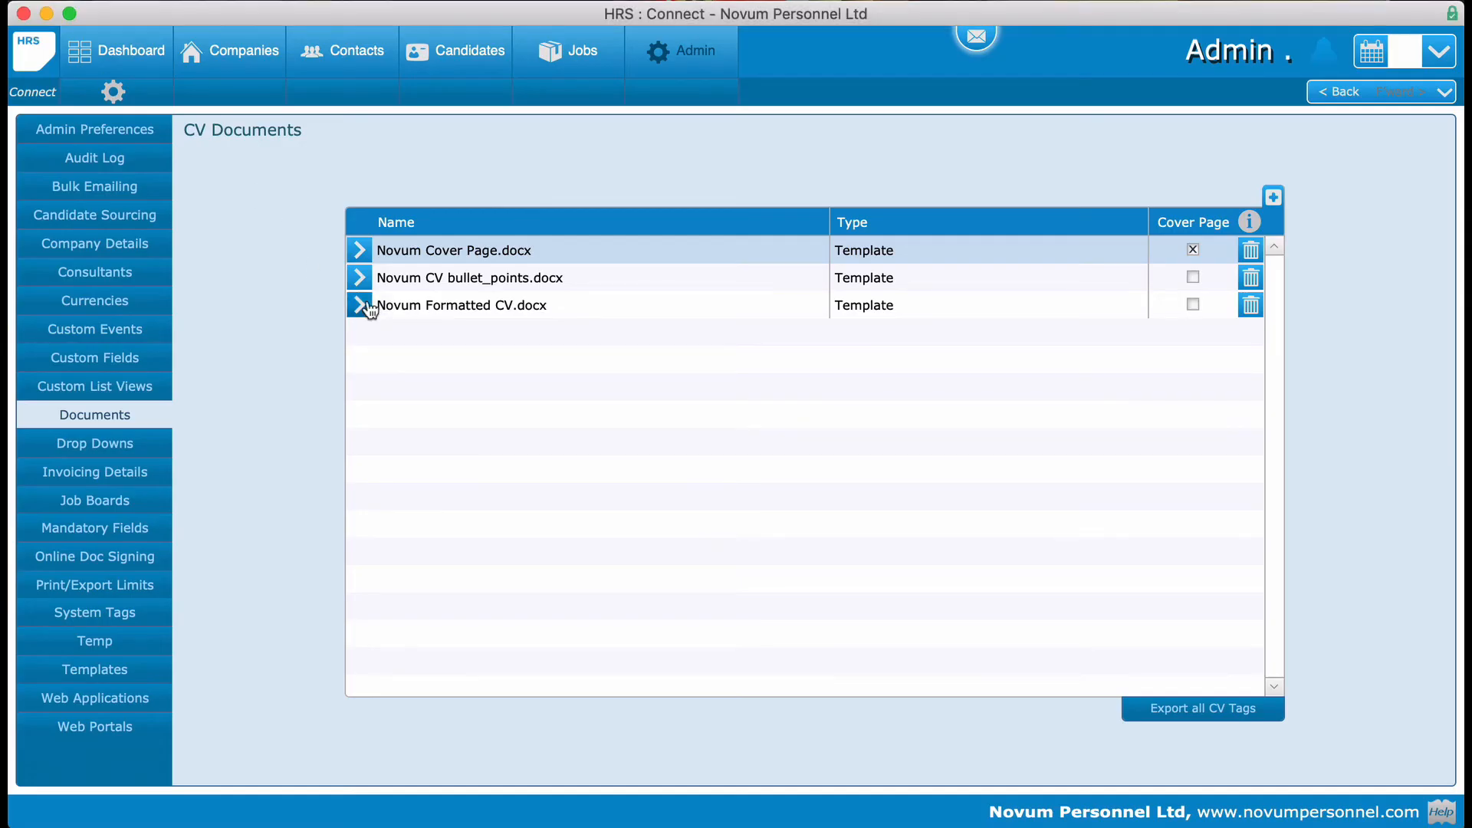
{"action": "scroll", "coordinate": [739, 598], "scroll_direction": "down", "scroll_amount": 15}
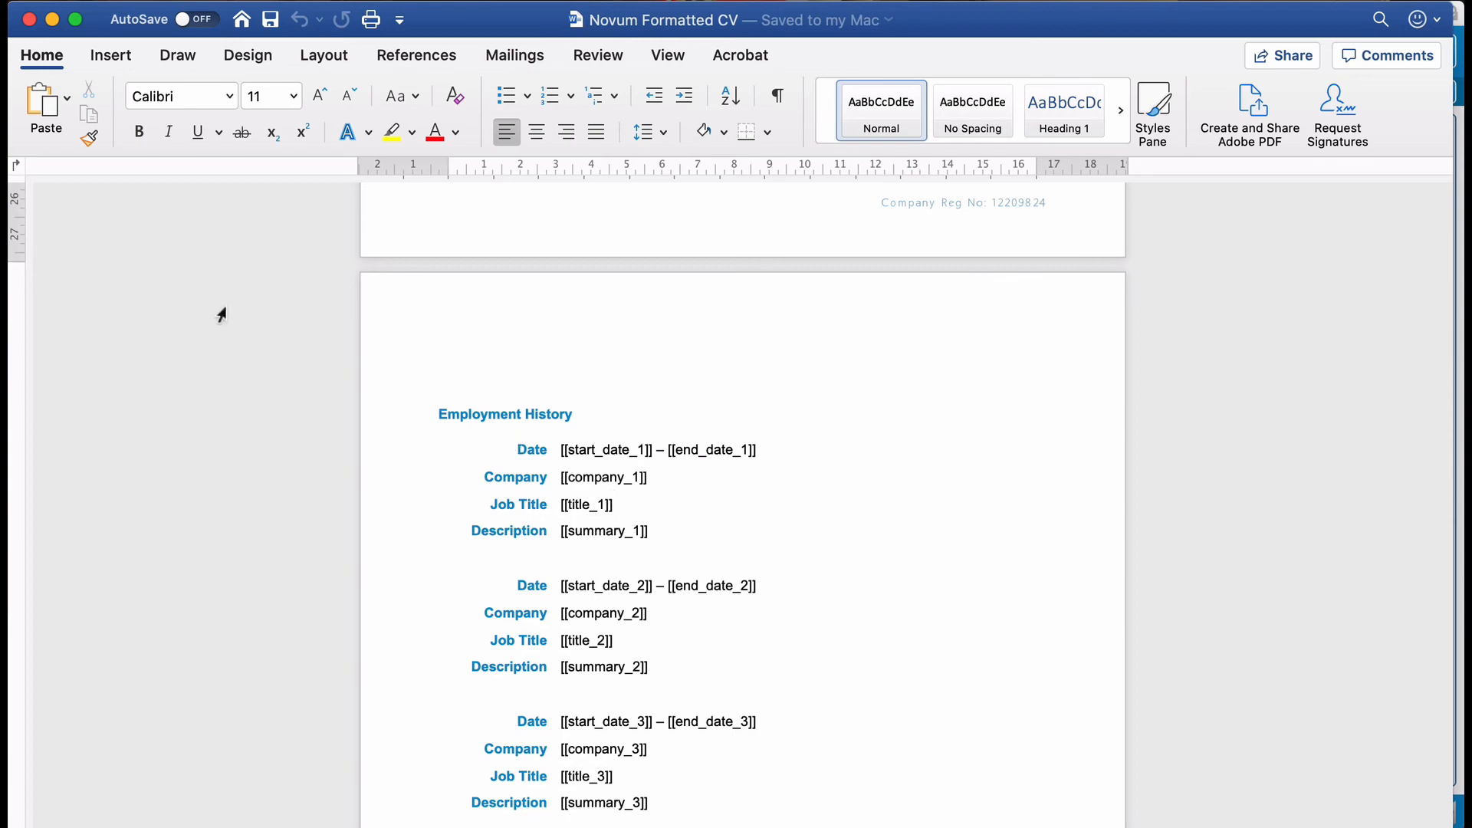
{"action": "left_click", "coordinate": [29, 20]}
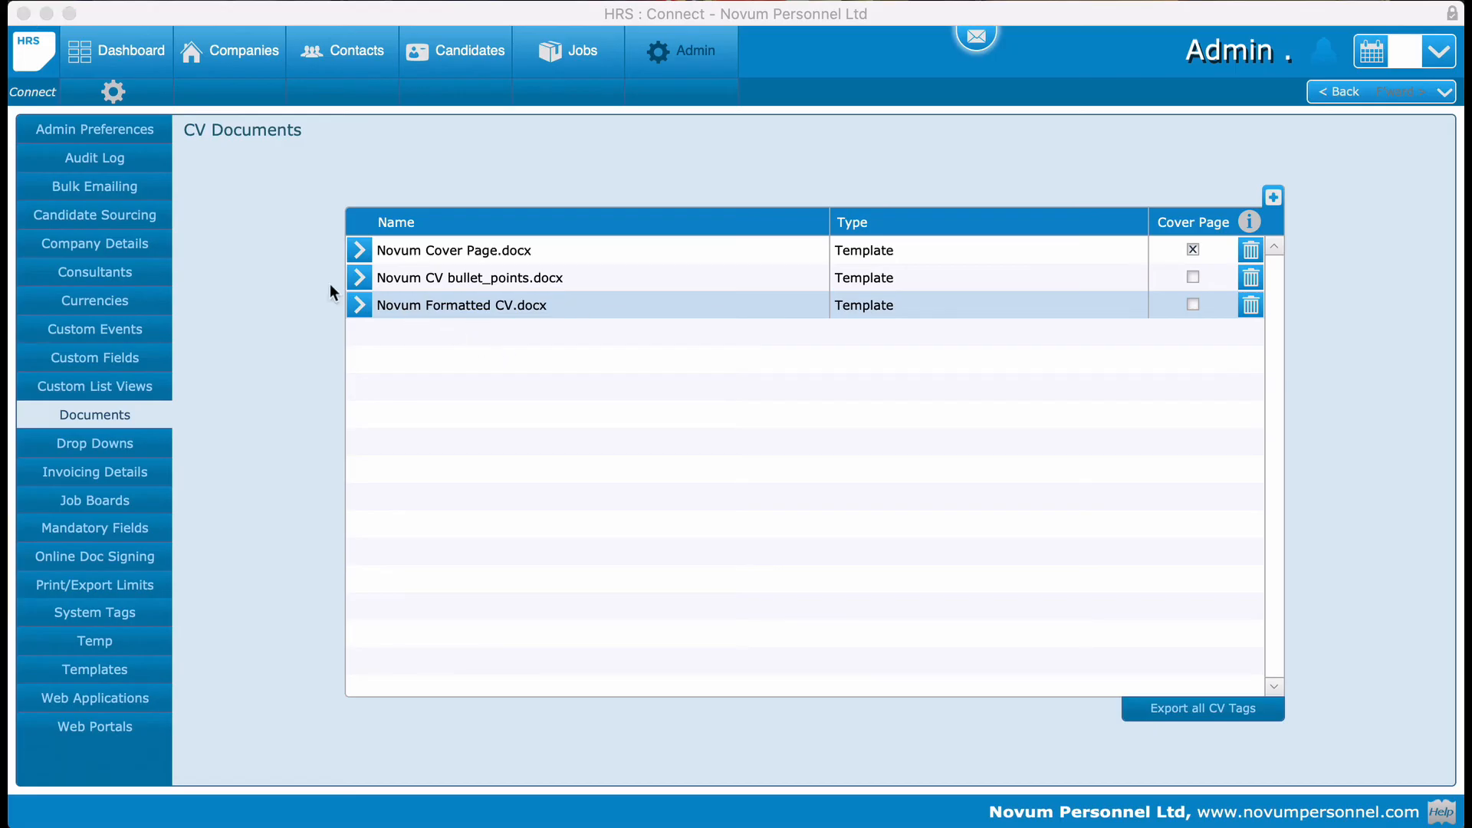
Step: Open the Novum CV bullet_points.docx template, check its bulleted job description tags, and close it
{"action": "left_click", "coordinate": [359, 285]}
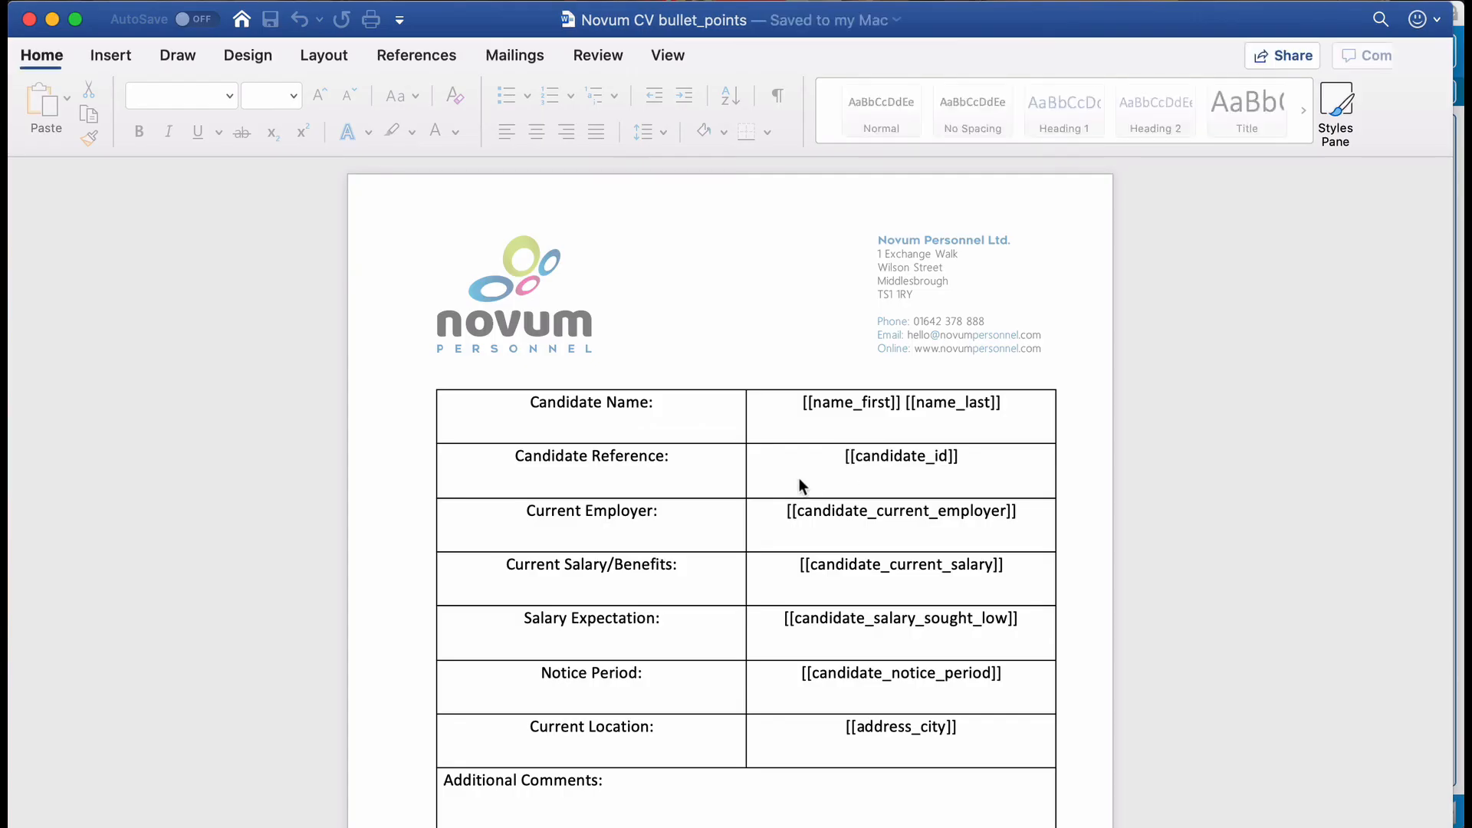
{"action": "scroll", "coordinate": [695, 635], "scroll_direction": "down", "scroll_amount": 10}
{"action": "scroll", "coordinate": [695, 636], "scroll_direction": "down", "scroll_amount": 5}
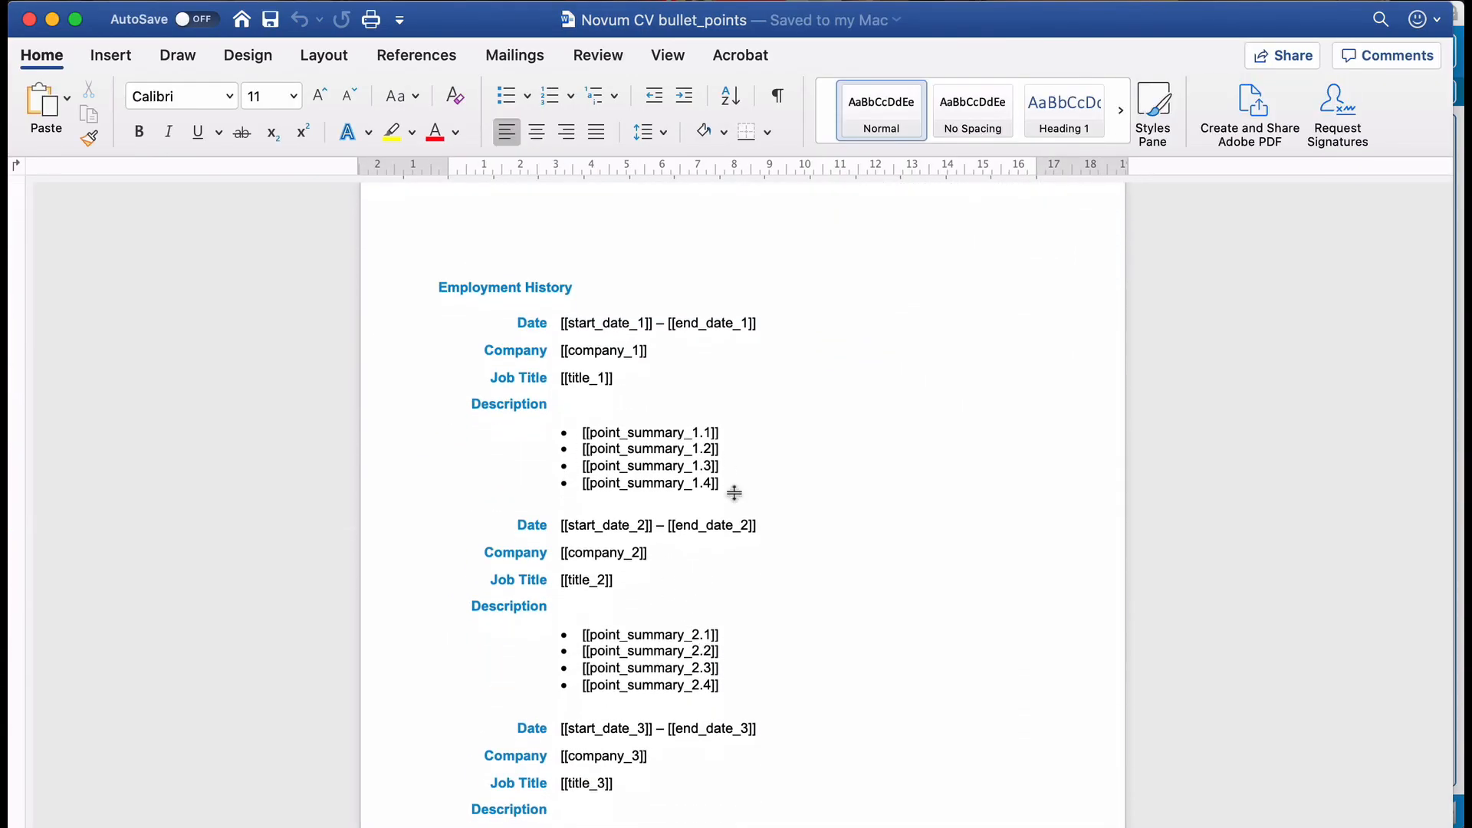
{"action": "left_click", "coordinate": [29, 21]}
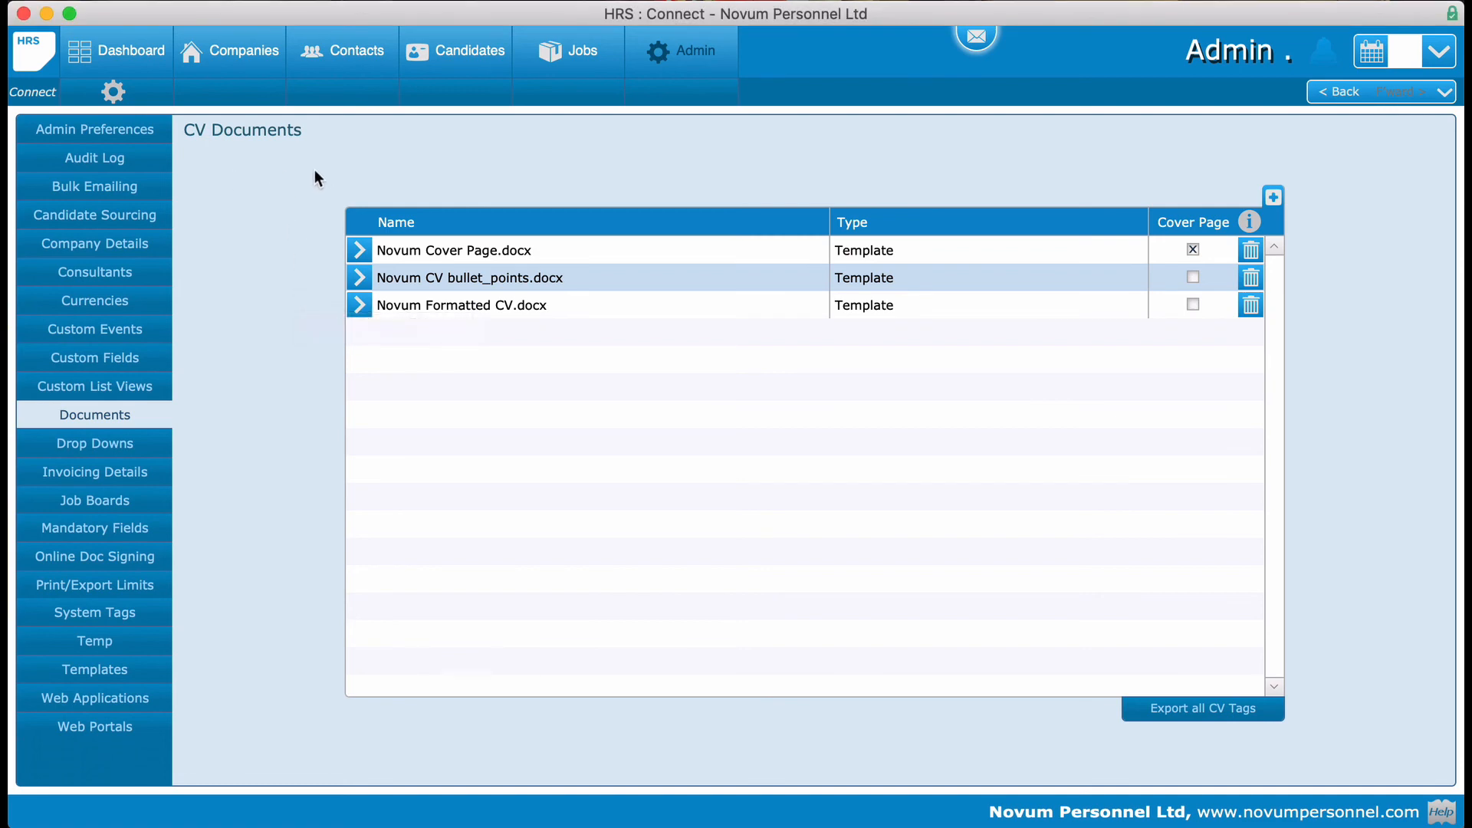
Step: Return to the candidate's detail record and show the stored CVs and documents
{"action": "left_click", "coordinate": [483, 52]}
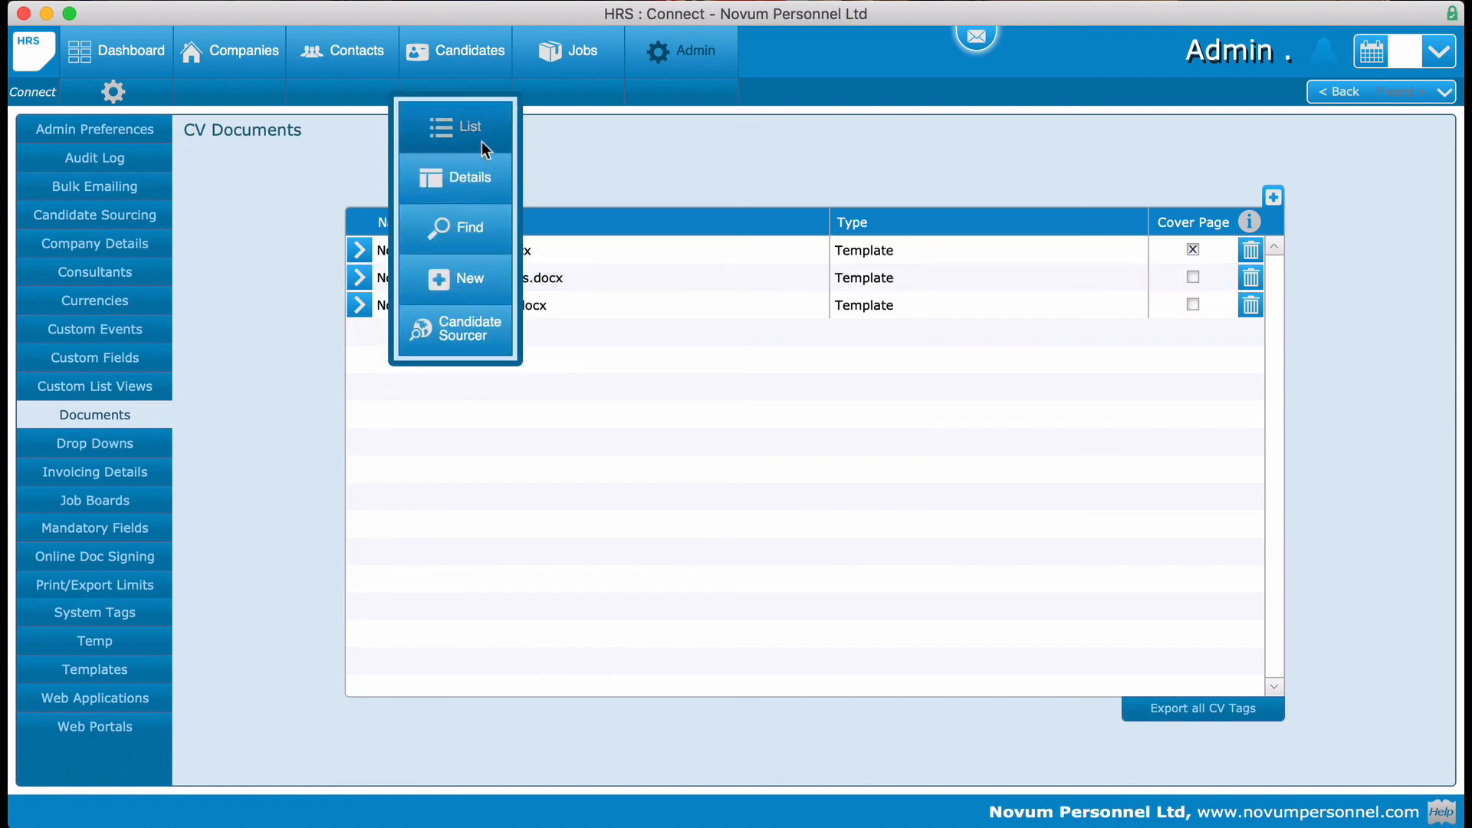
{"action": "left_click", "coordinate": [472, 179]}
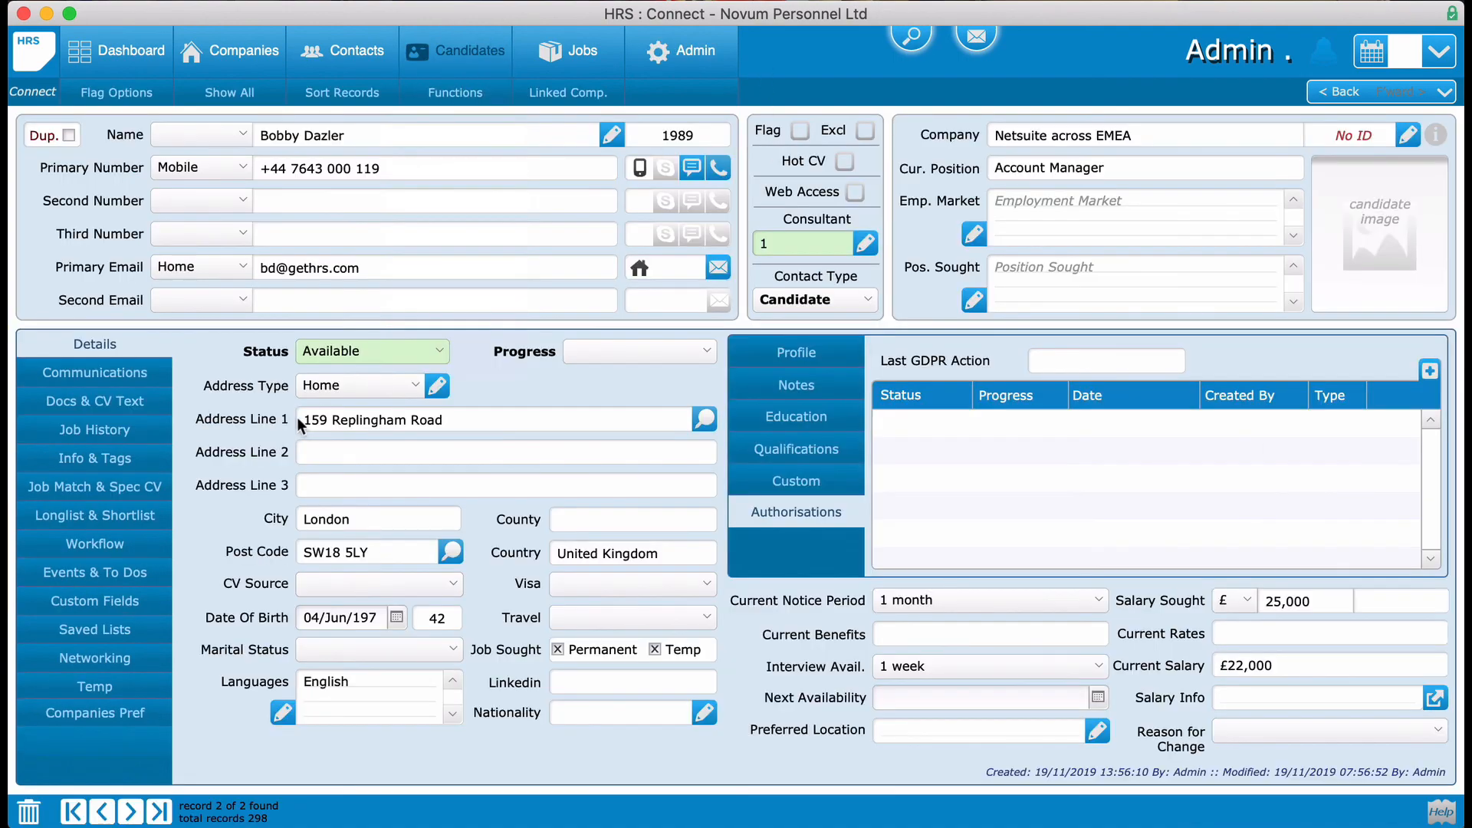
{"action": "left_click", "coordinate": [84, 401]}
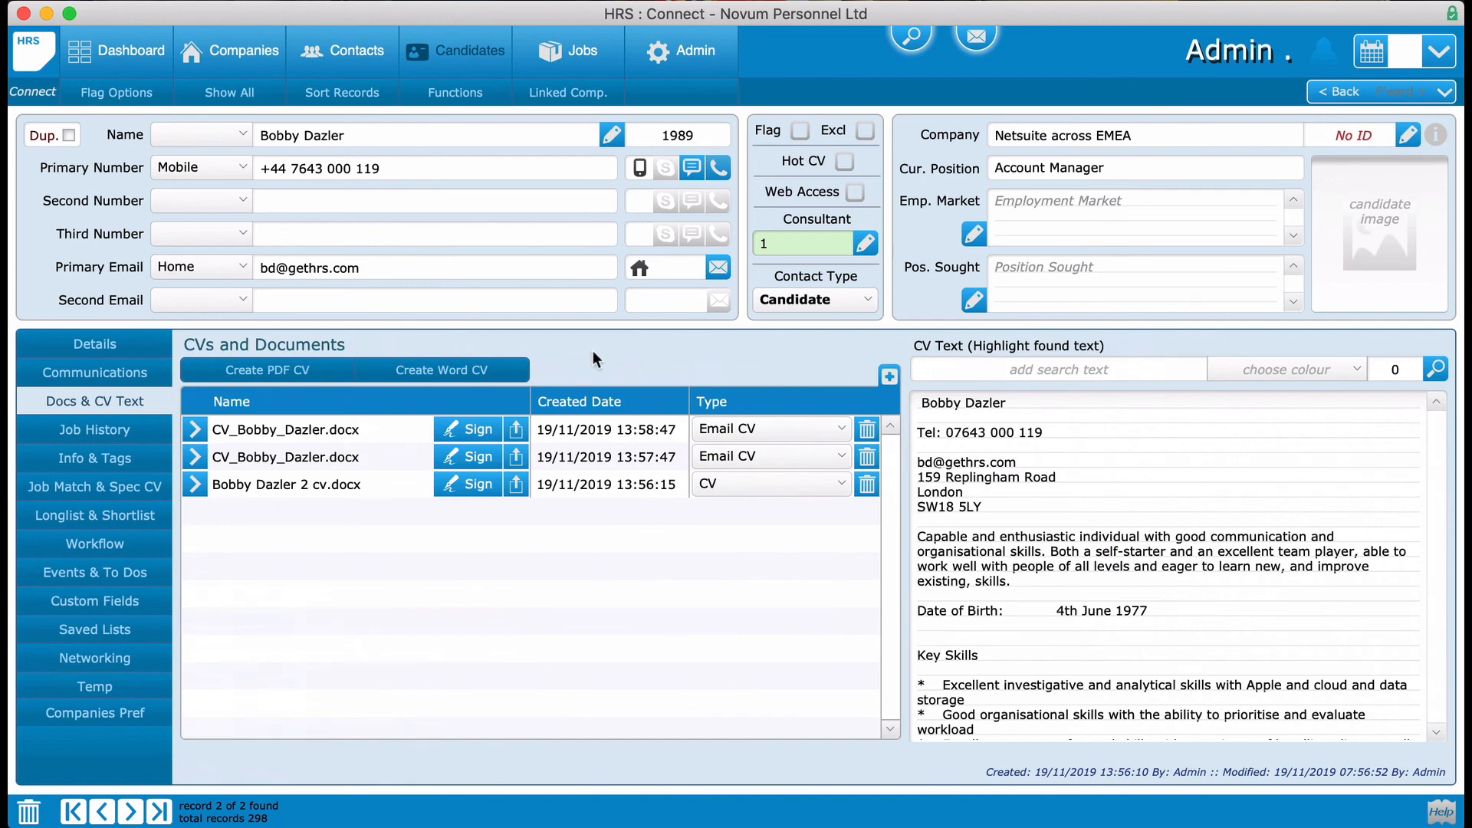